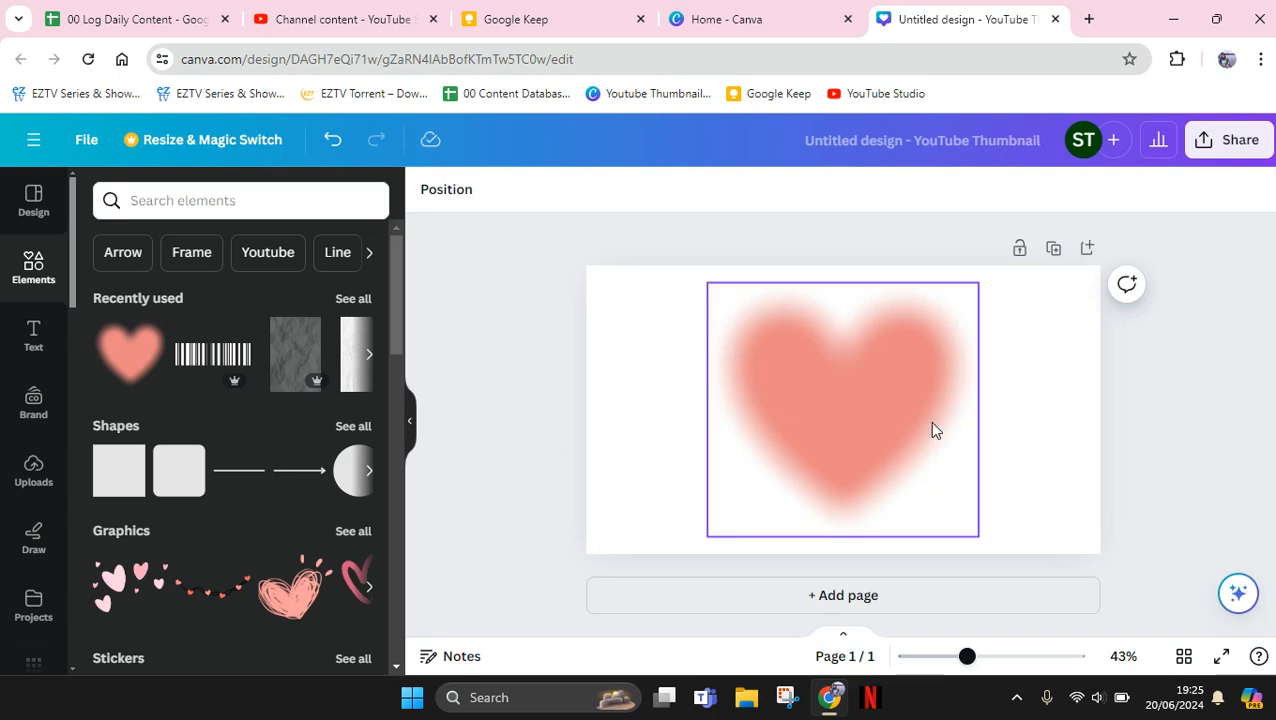
click(932, 428)
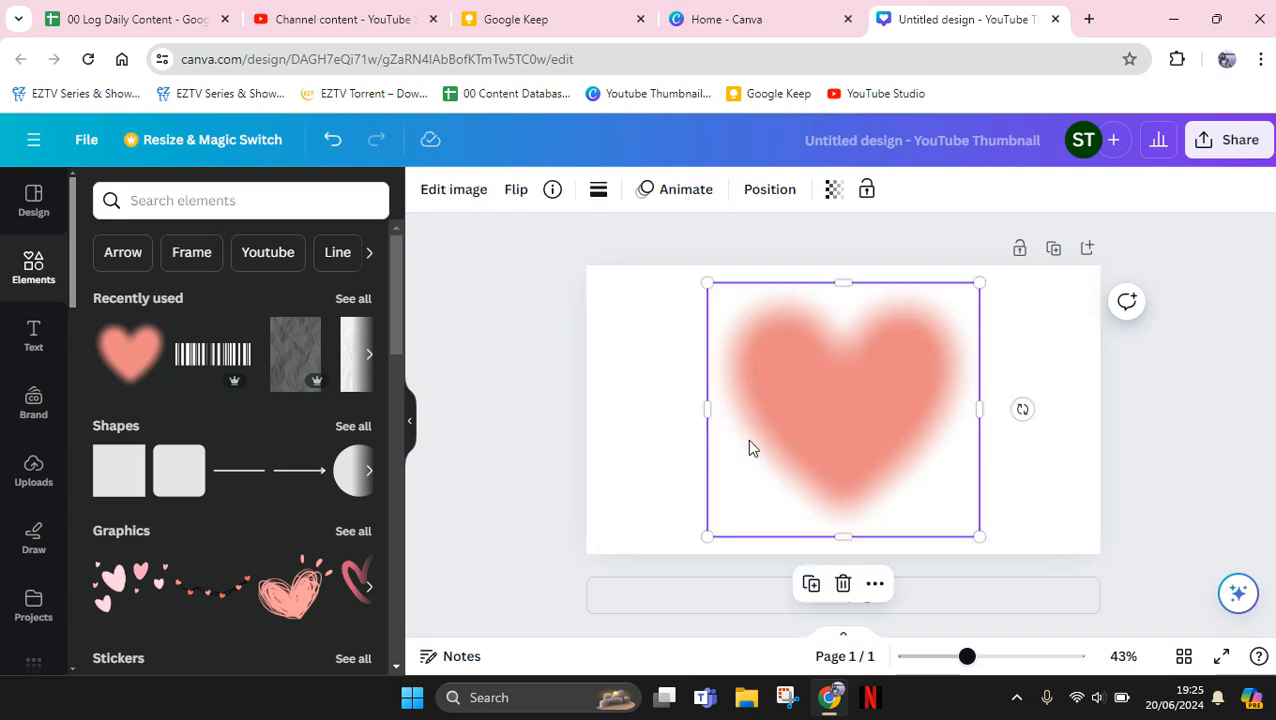
click(347, 205)
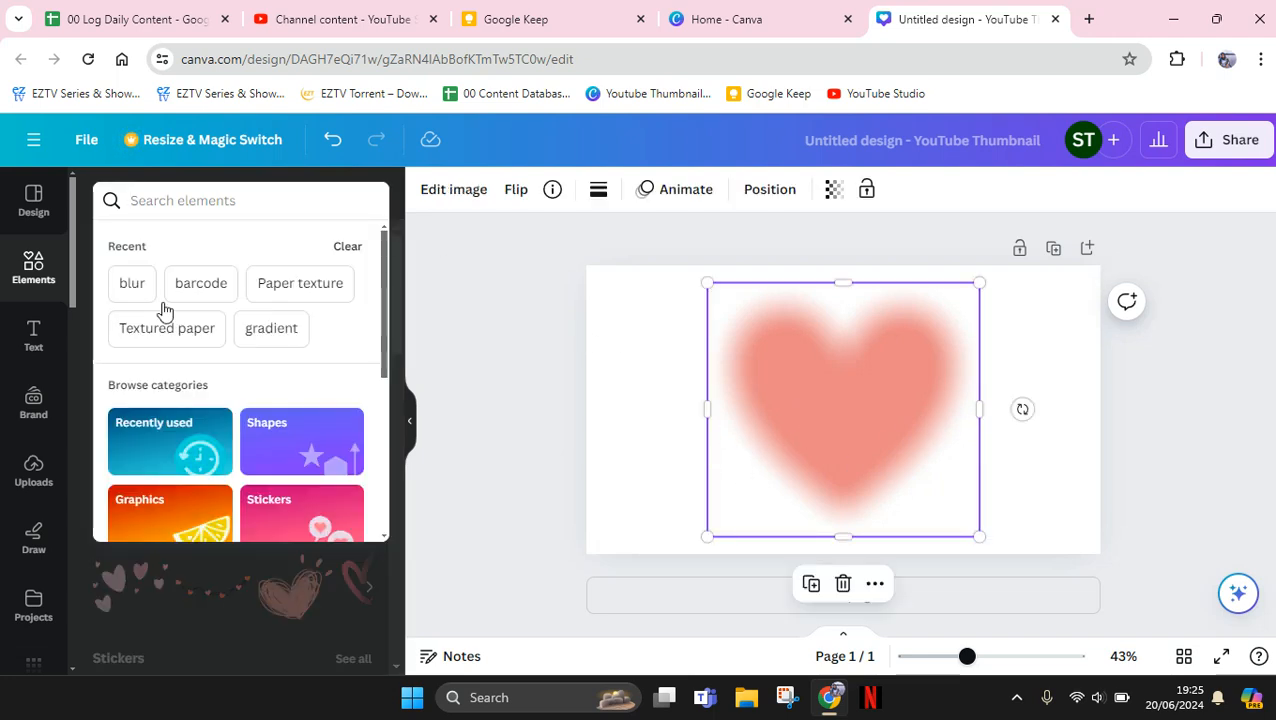
click(410, 328)
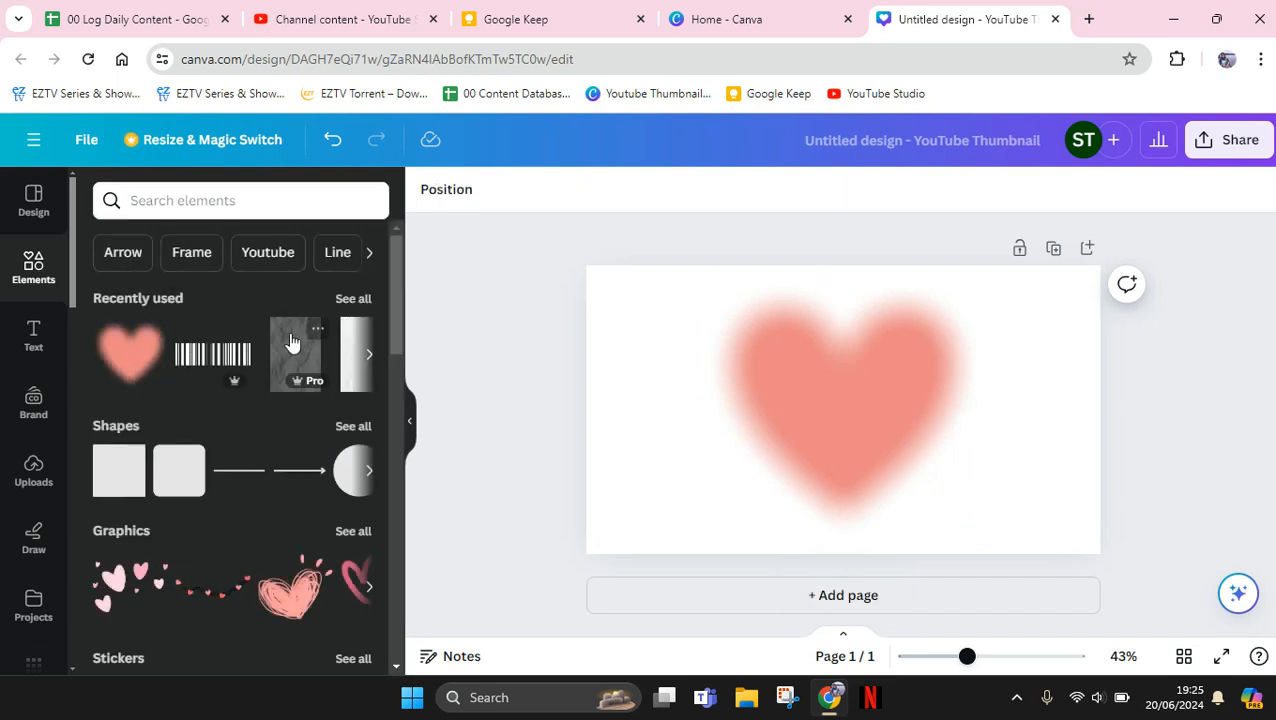
Enlarge the blurred heart slightly, re-centre it on the page, and duplicate it
click(894, 456)
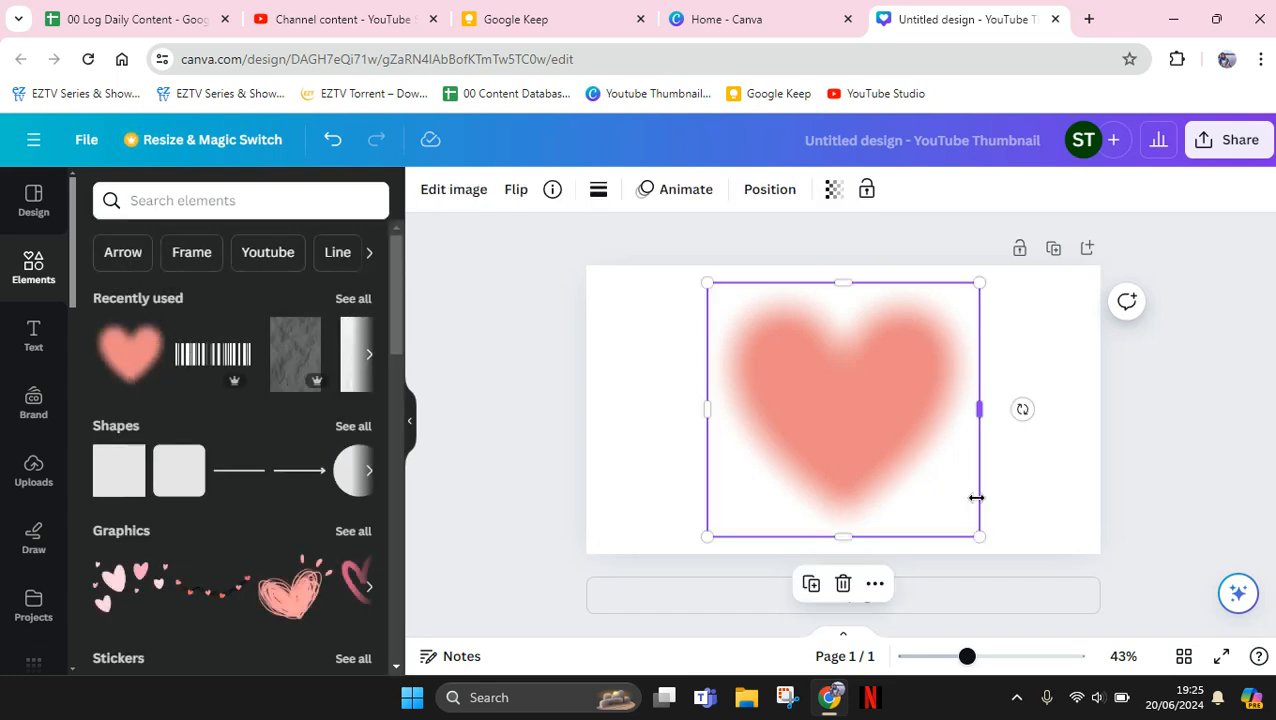
drag(977, 536, 997, 553)
drag(854, 466, 841, 452)
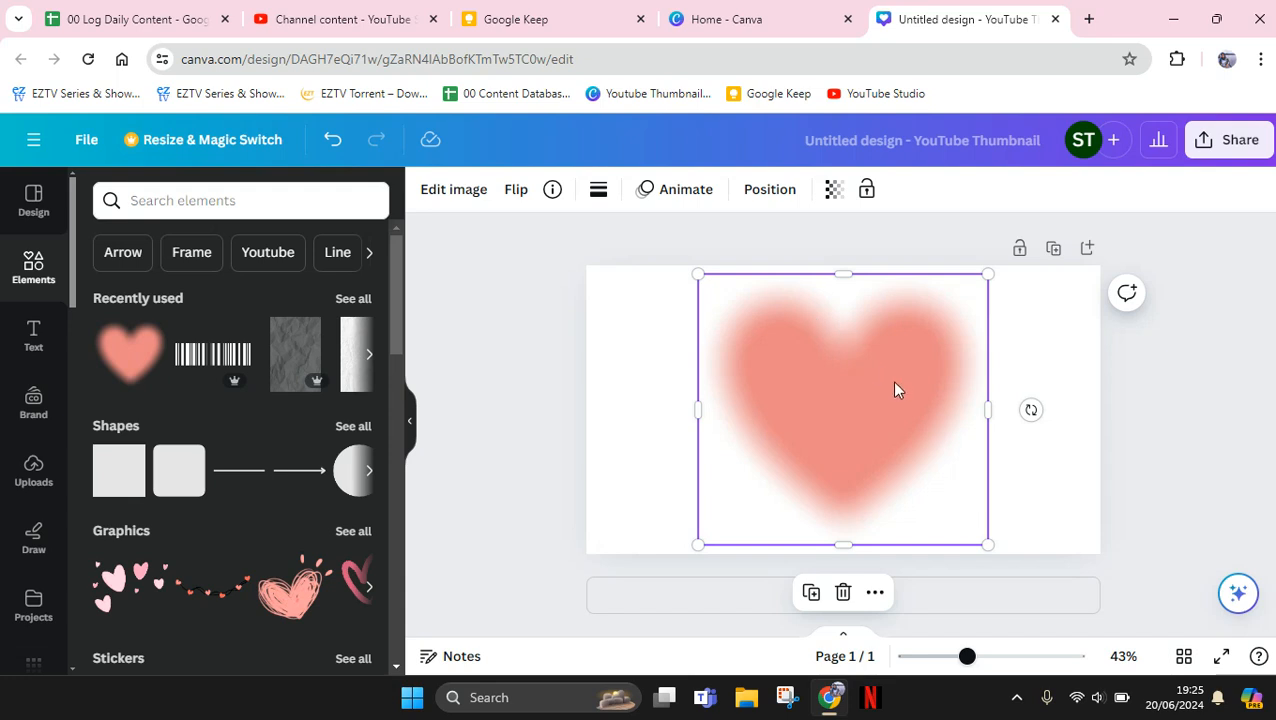
click(812, 592)
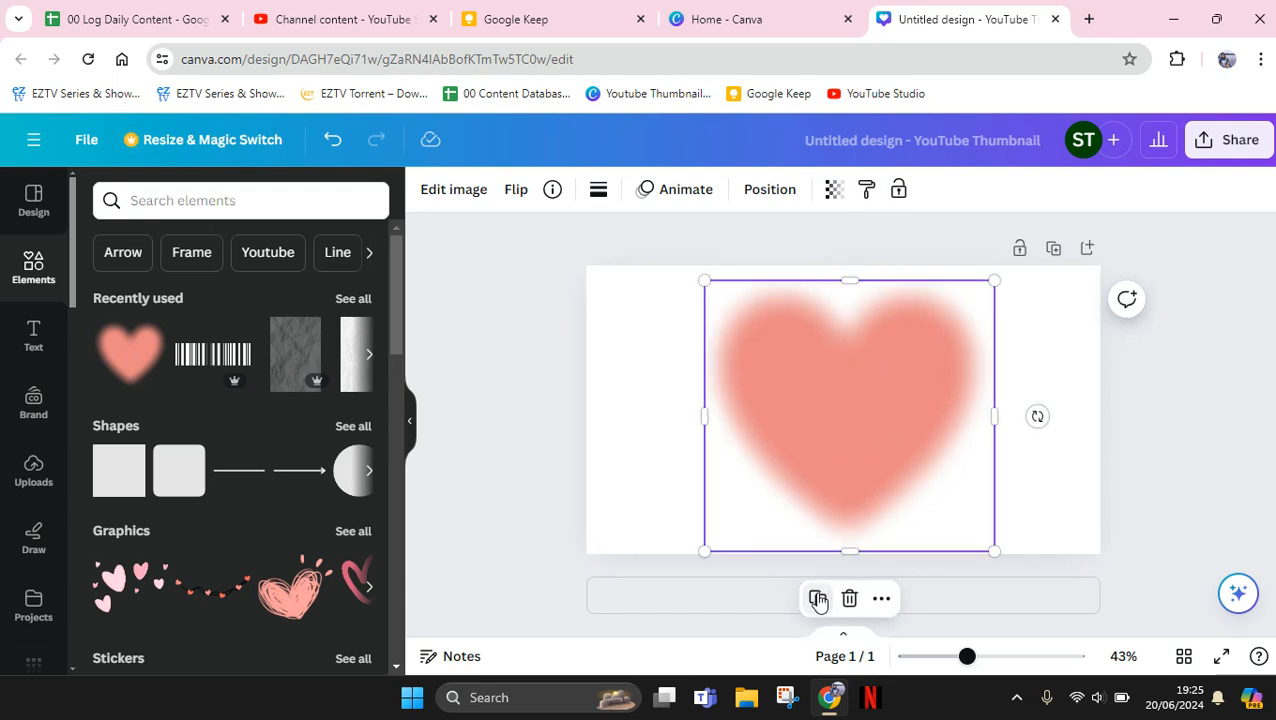
Apply the Pop duotone effect to the duplicated heart
click(459, 191)
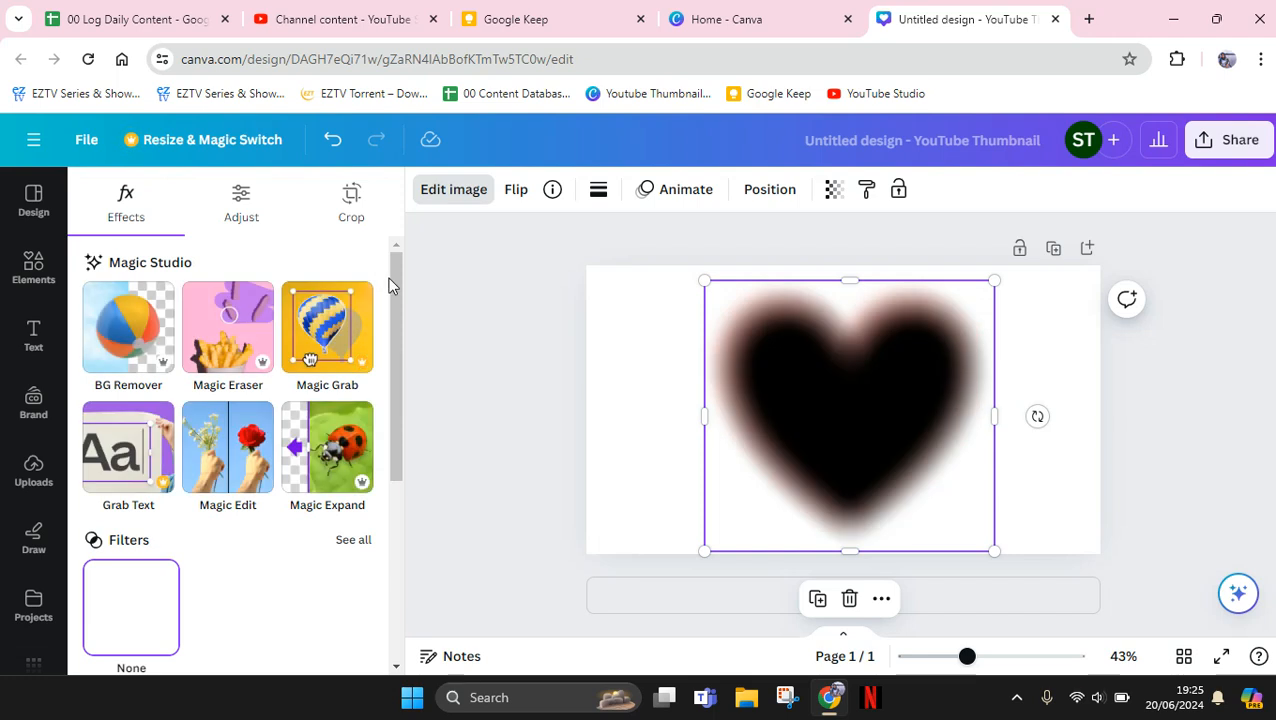
drag(391, 279, 412, 395)
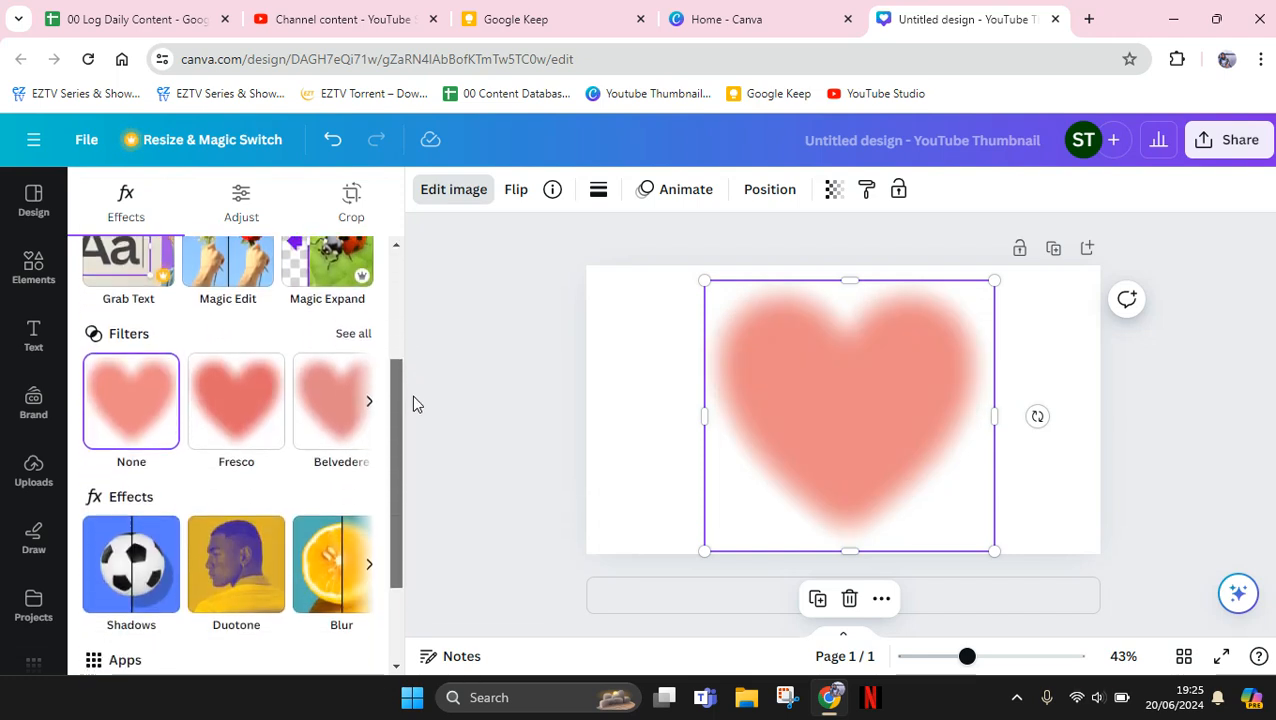
click(256, 573)
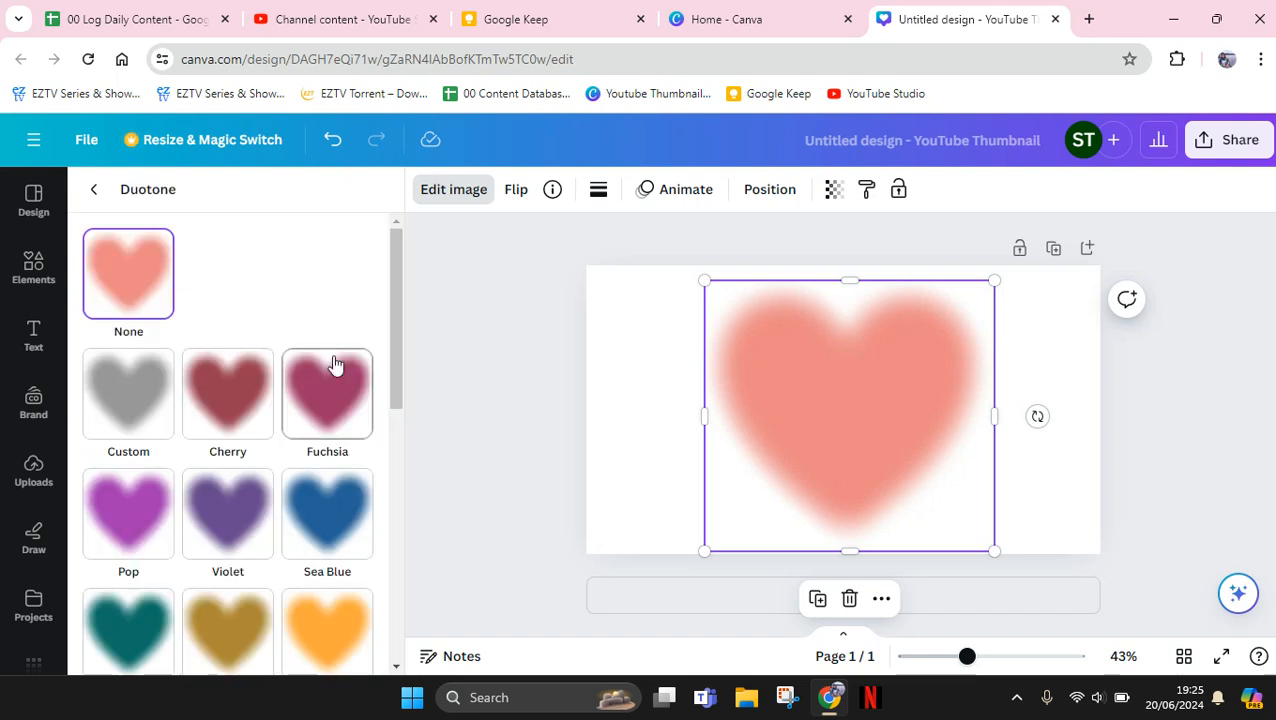
drag(391, 313, 396, 364)
click(128, 410)
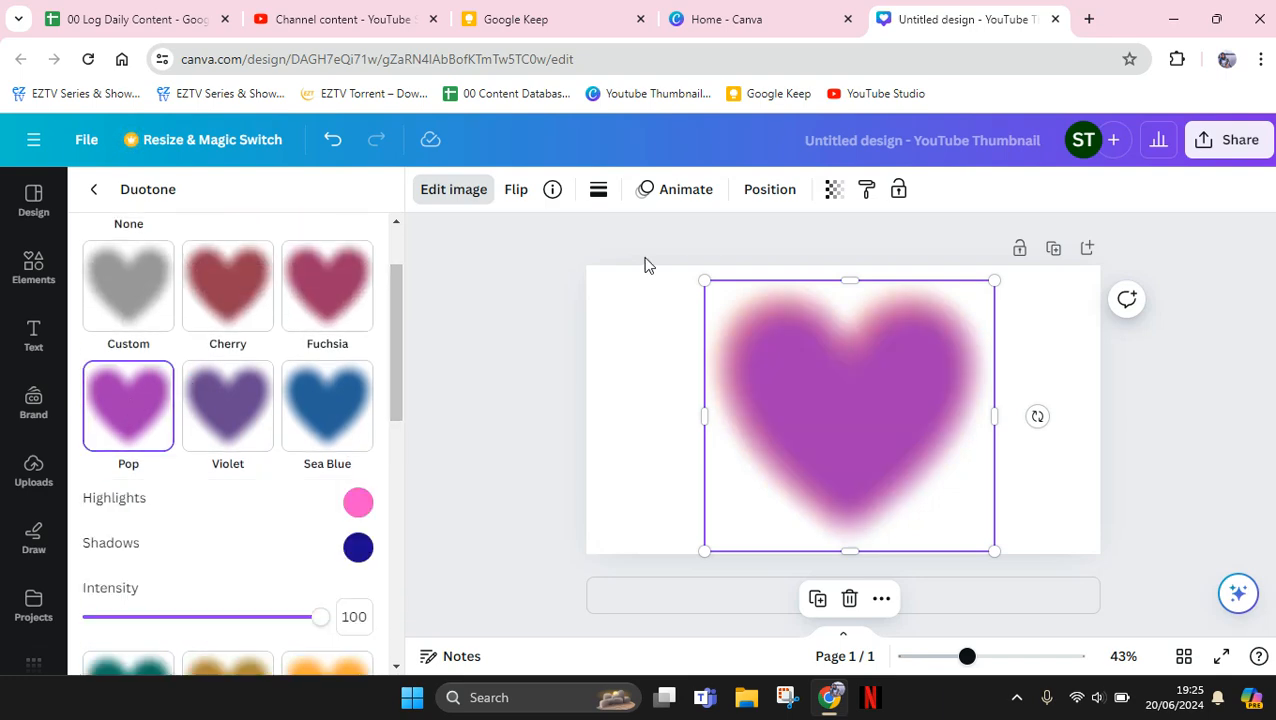
click(472, 360)
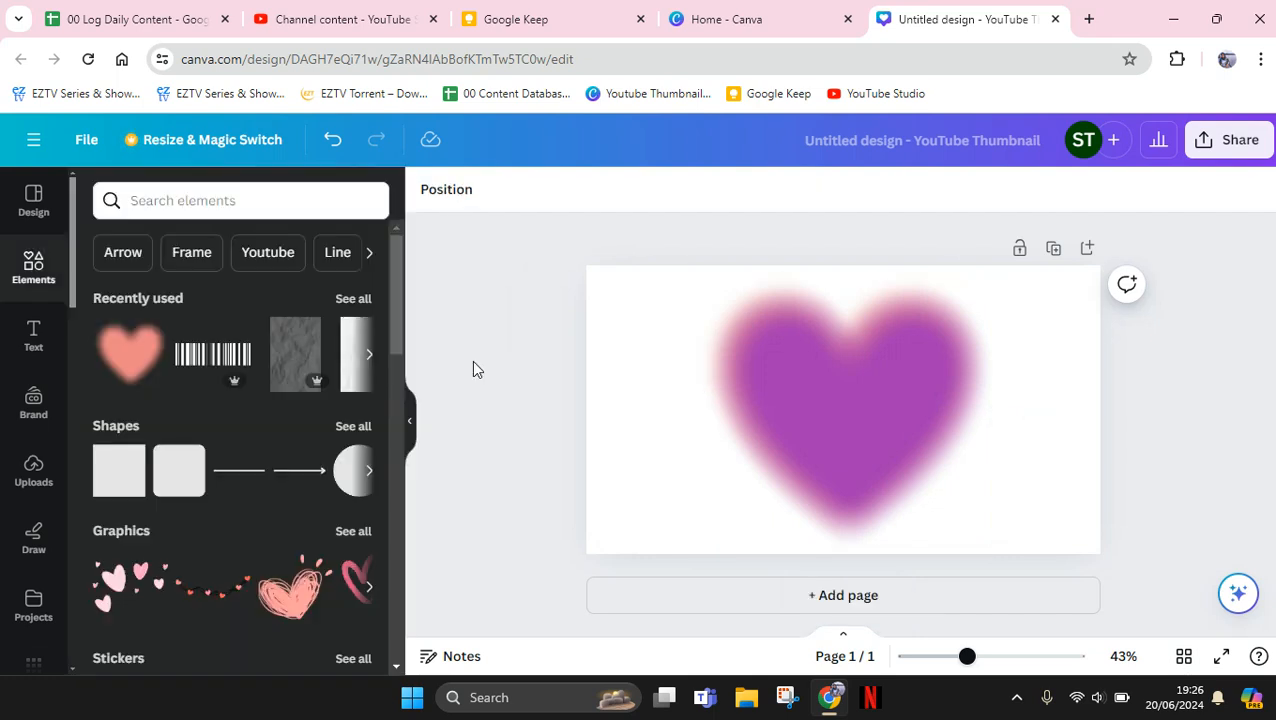
Add a heading reading "Loading" over the heart
key(/)
key(Escape)
click(35, 337)
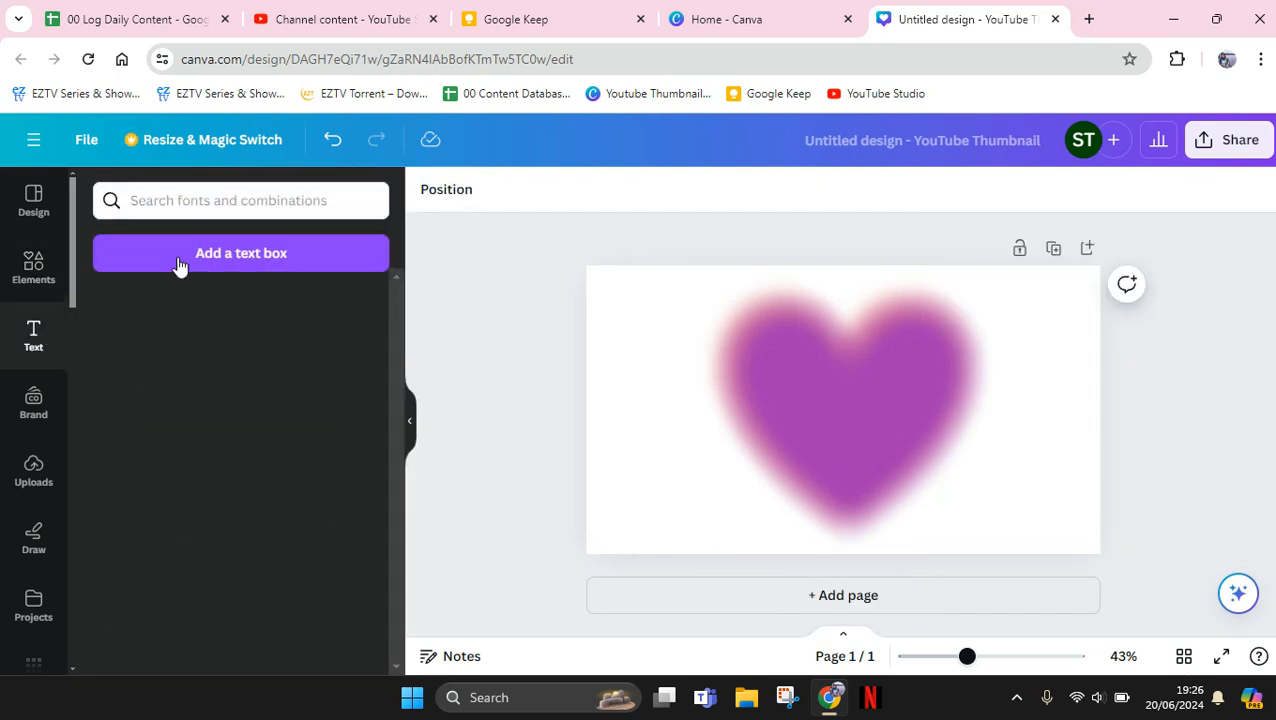
click(212, 344)
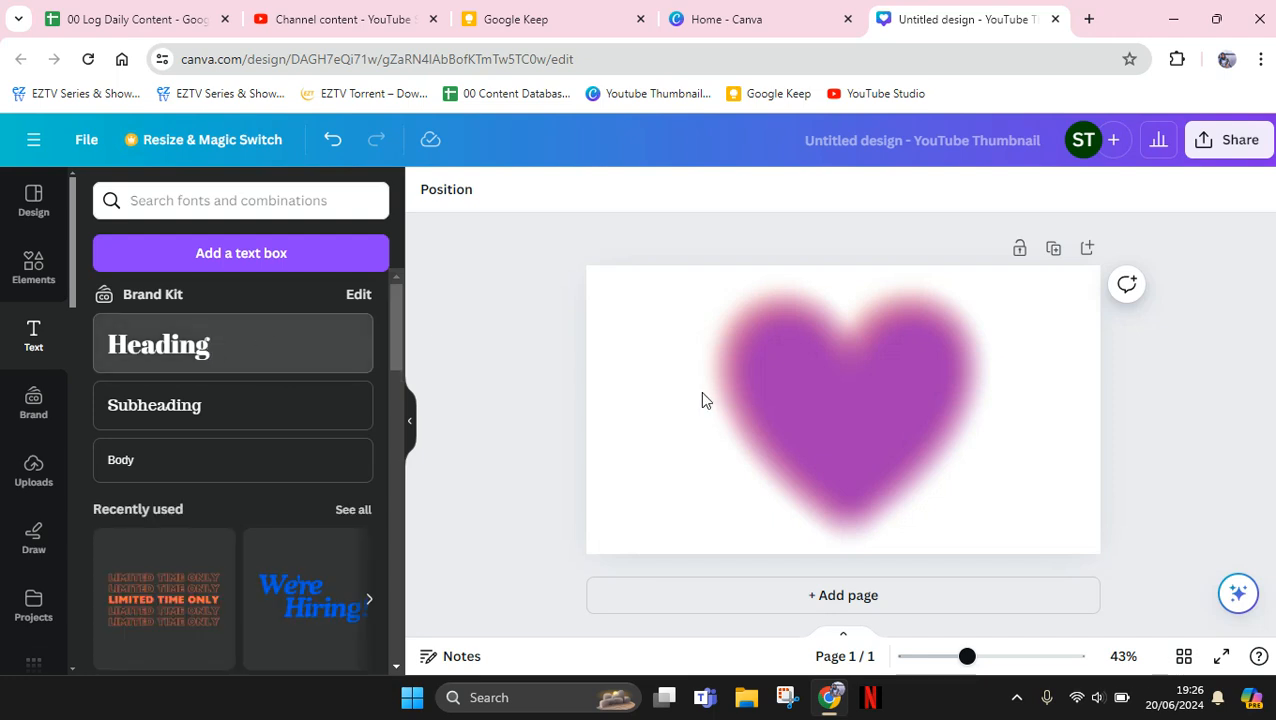
text(Load)
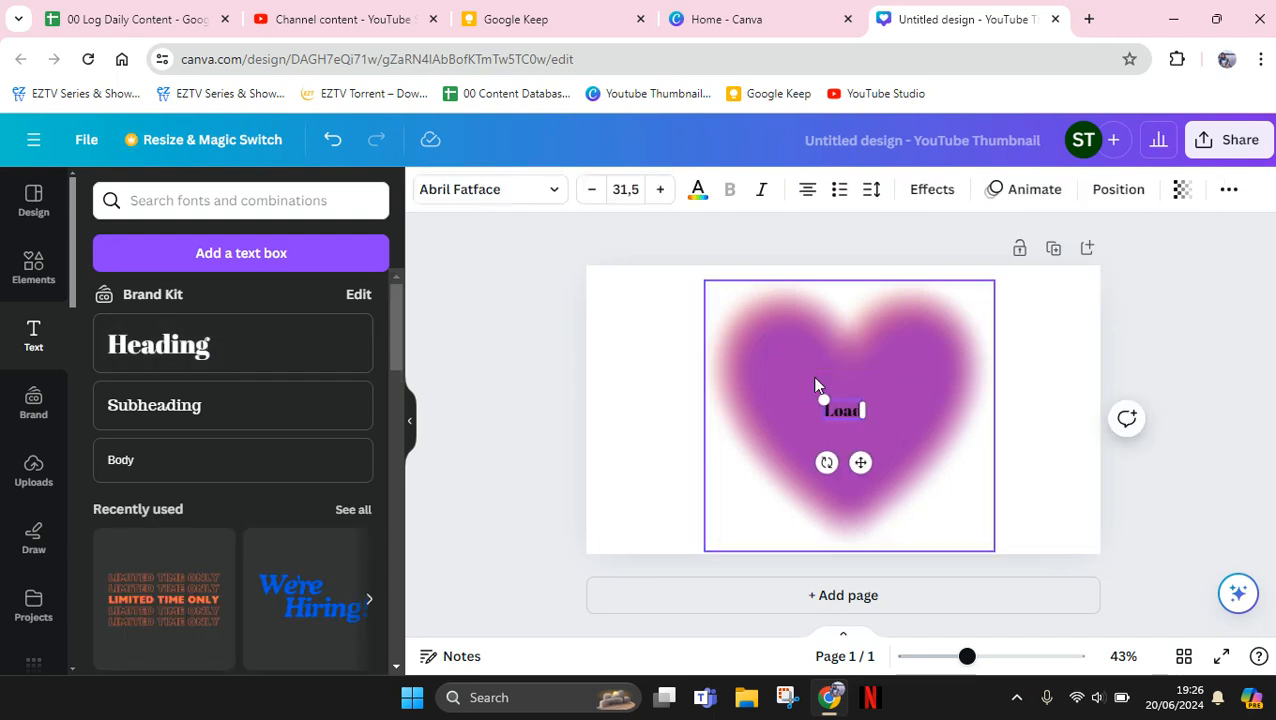
text(ing)
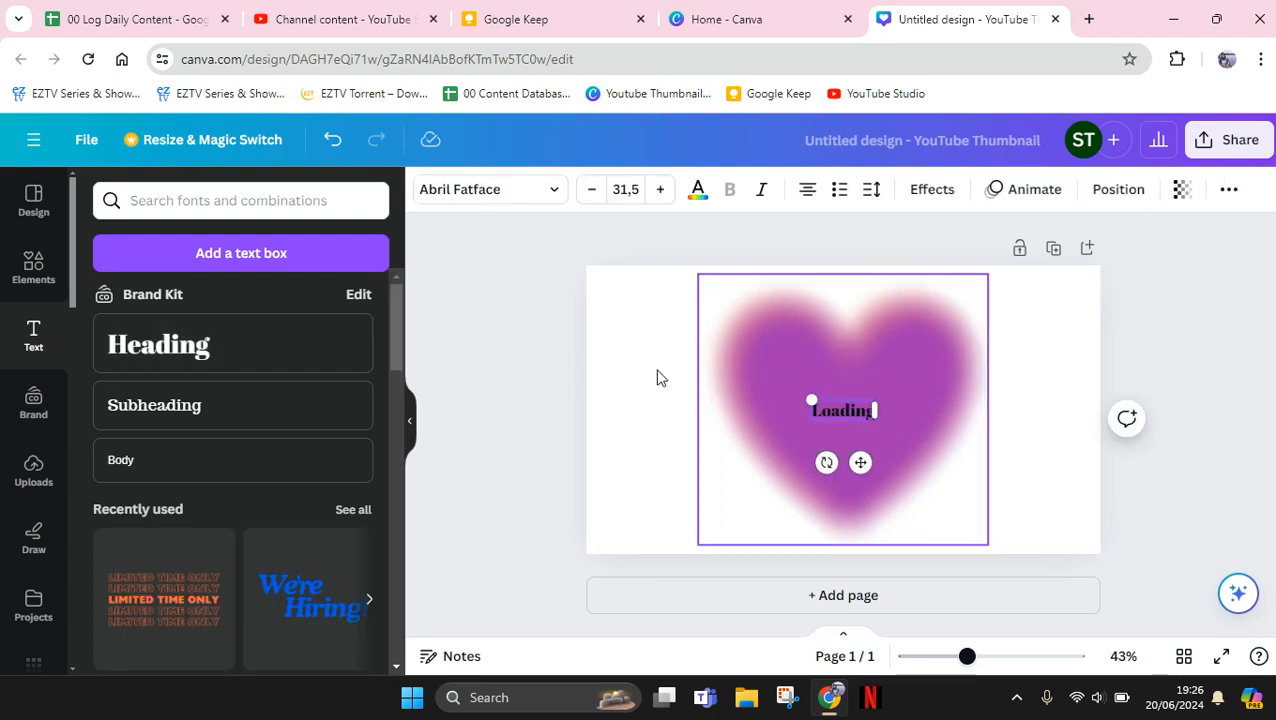
Search the fonts for "key pixel" and set the "Loading" text in the Press Start font
click(532, 190)
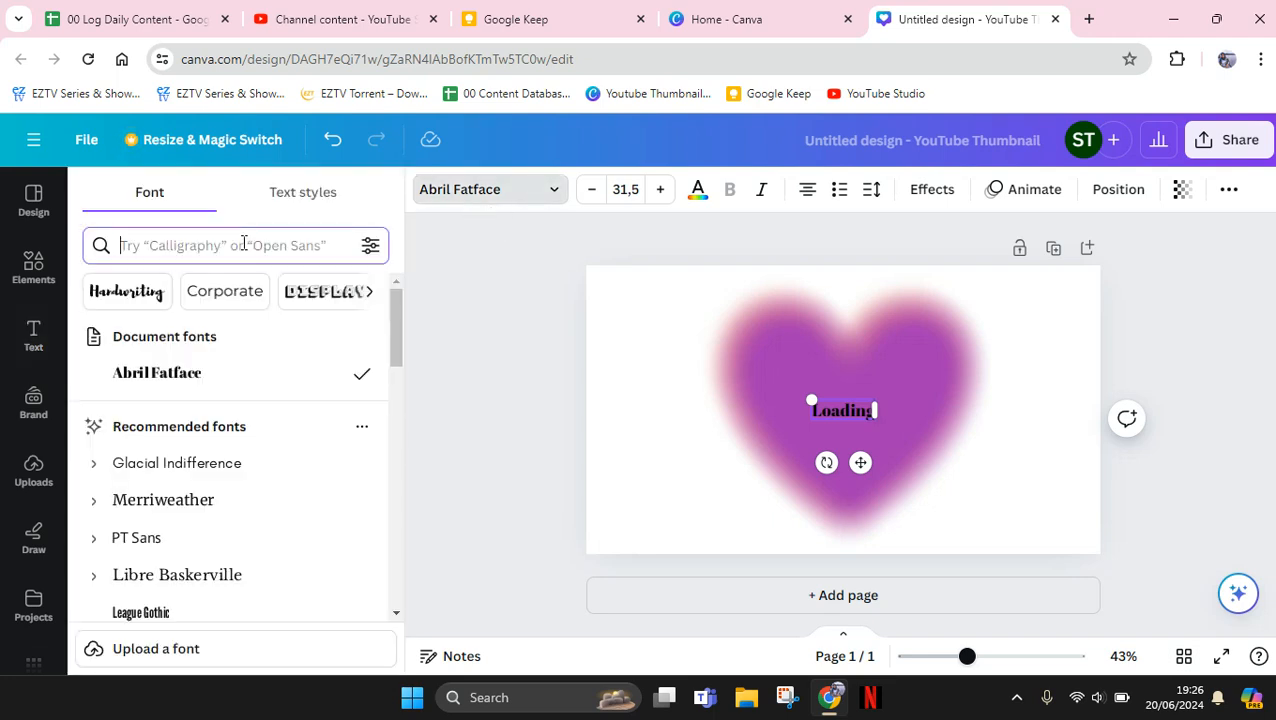
text(key )
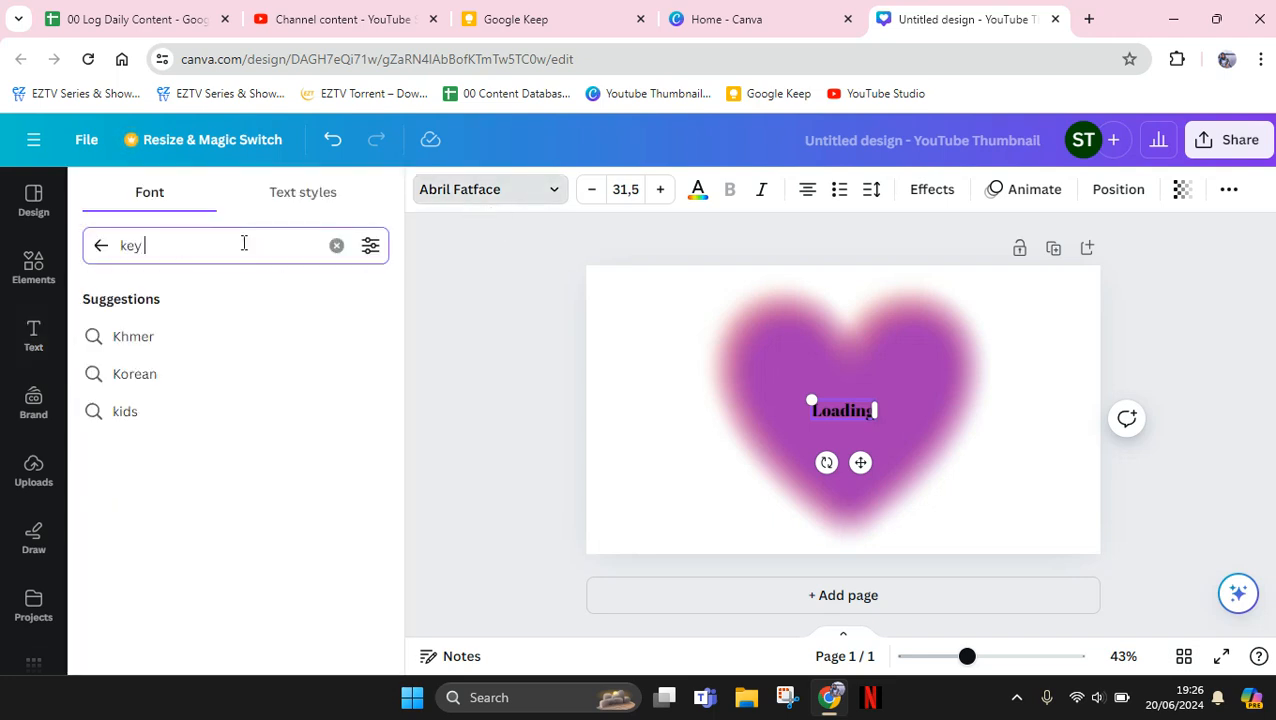
text(pixel)
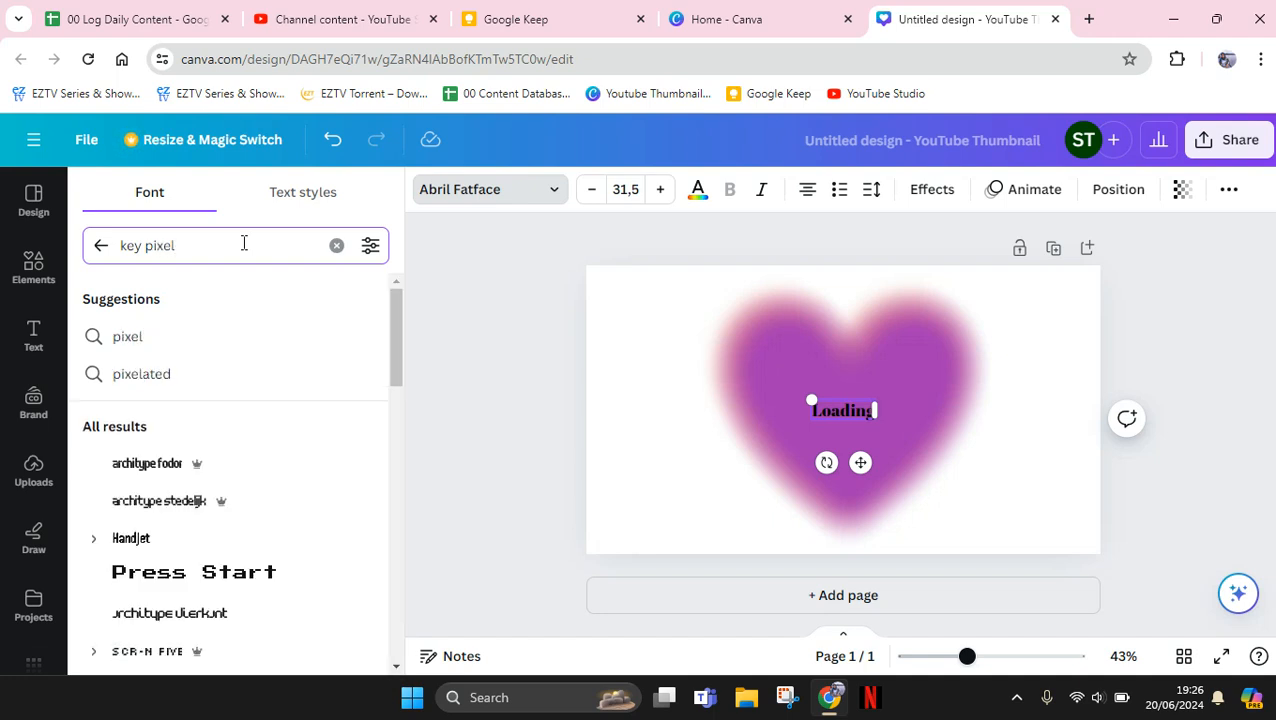
drag(393, 324, 392, 350)
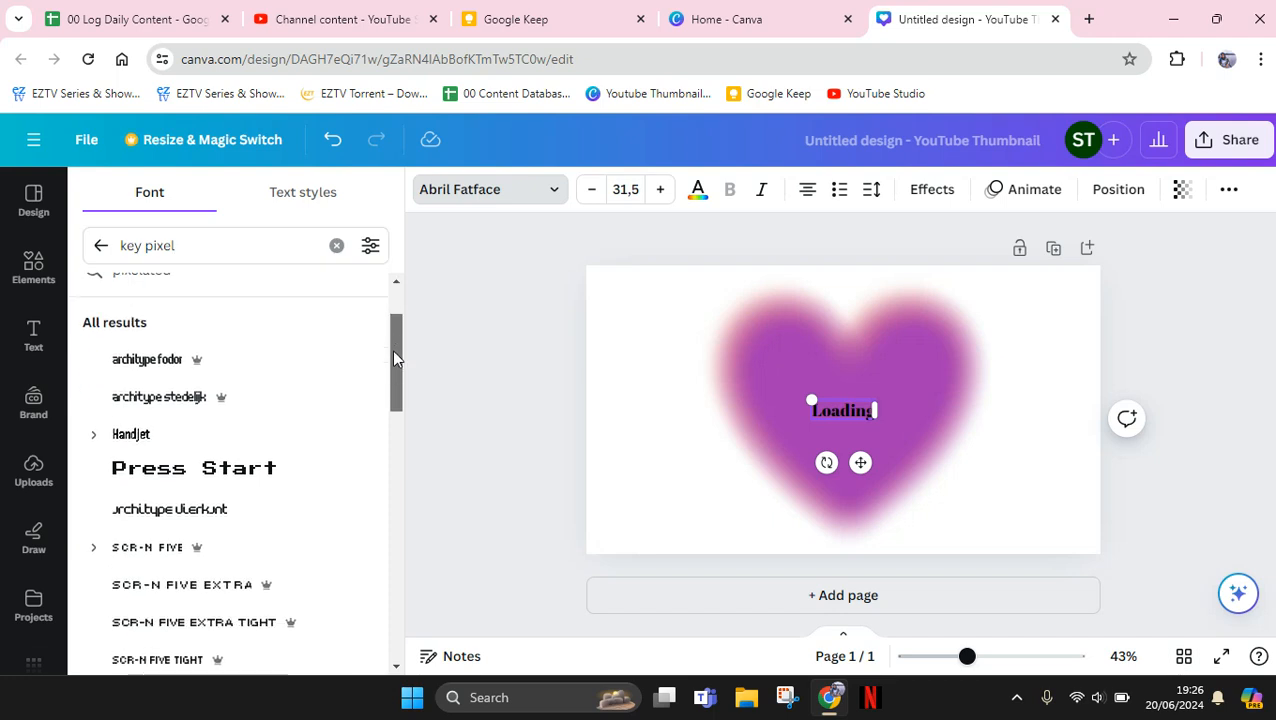
click(213, 465)
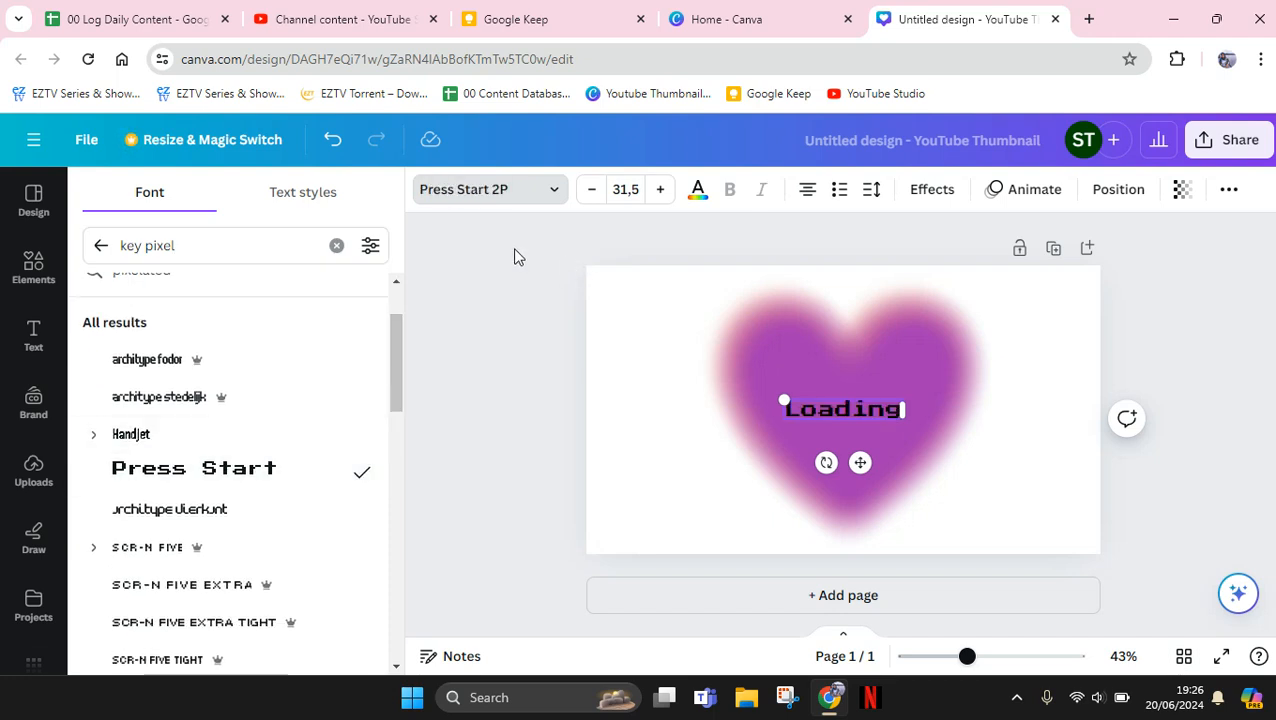
Change the "Loading" text colour to white and deselect the text
click(698, 190)
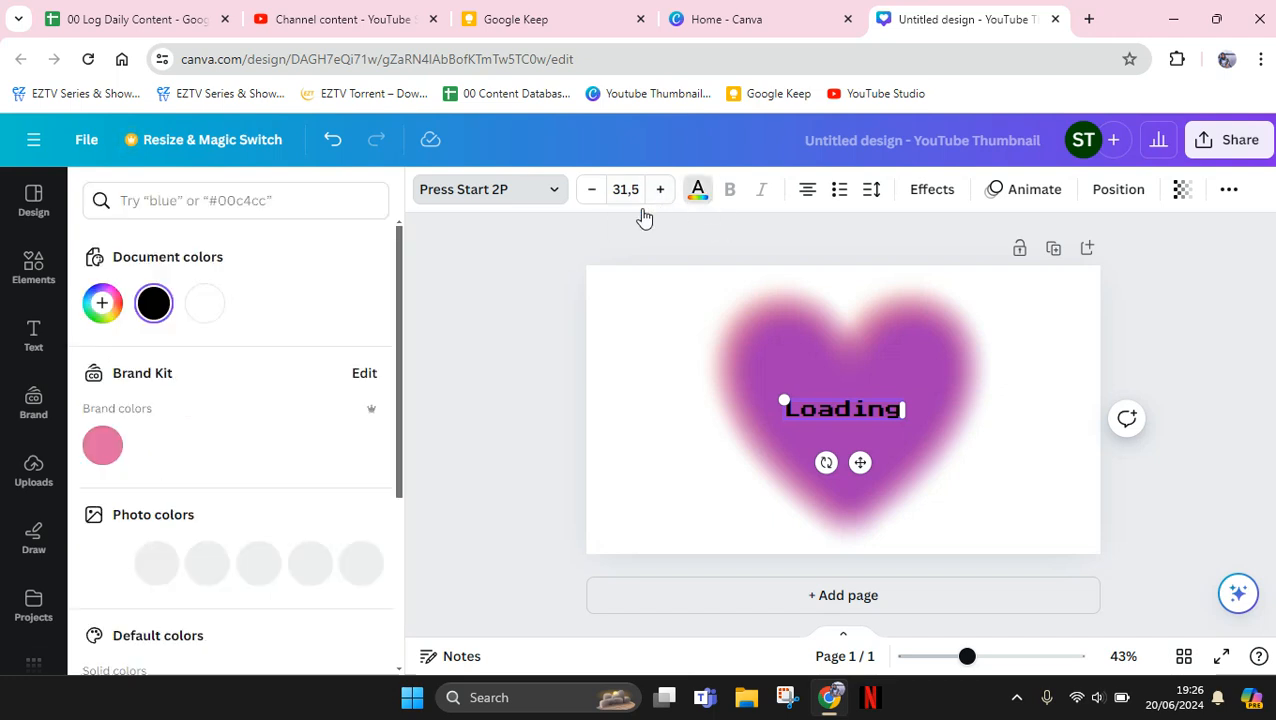
click(222, 312)
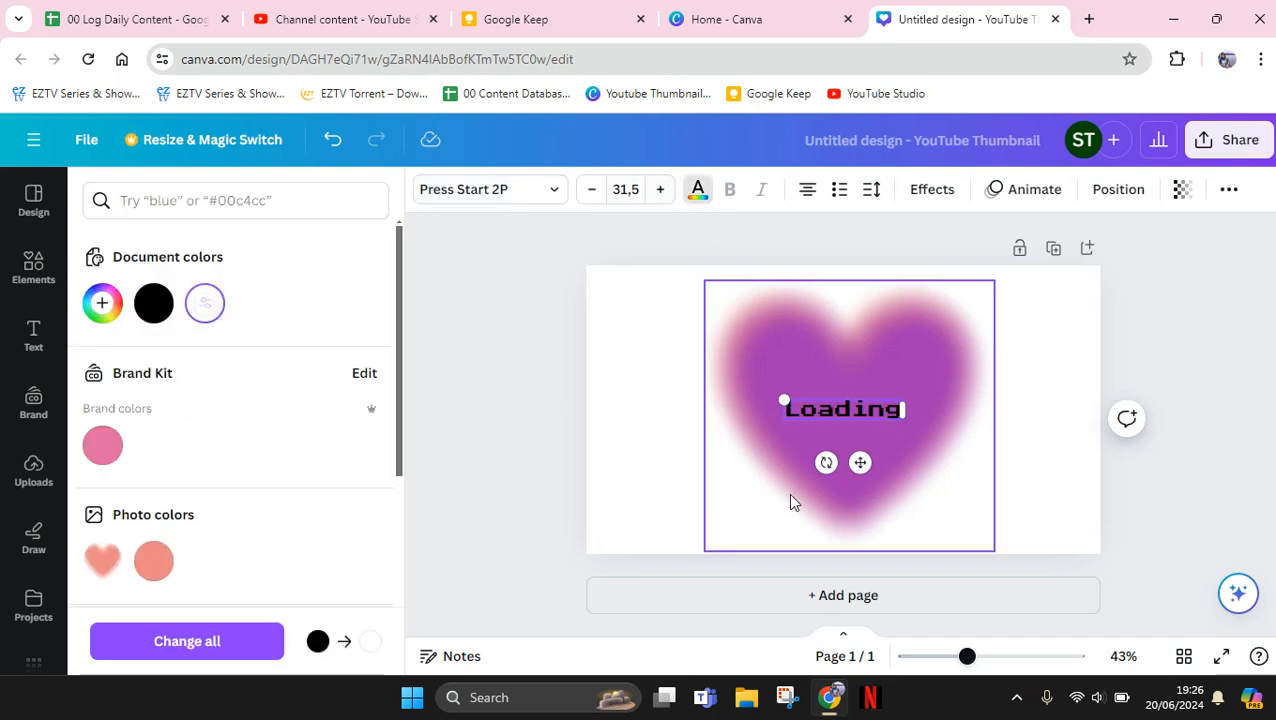
click(205, 304)
click(675, 492)
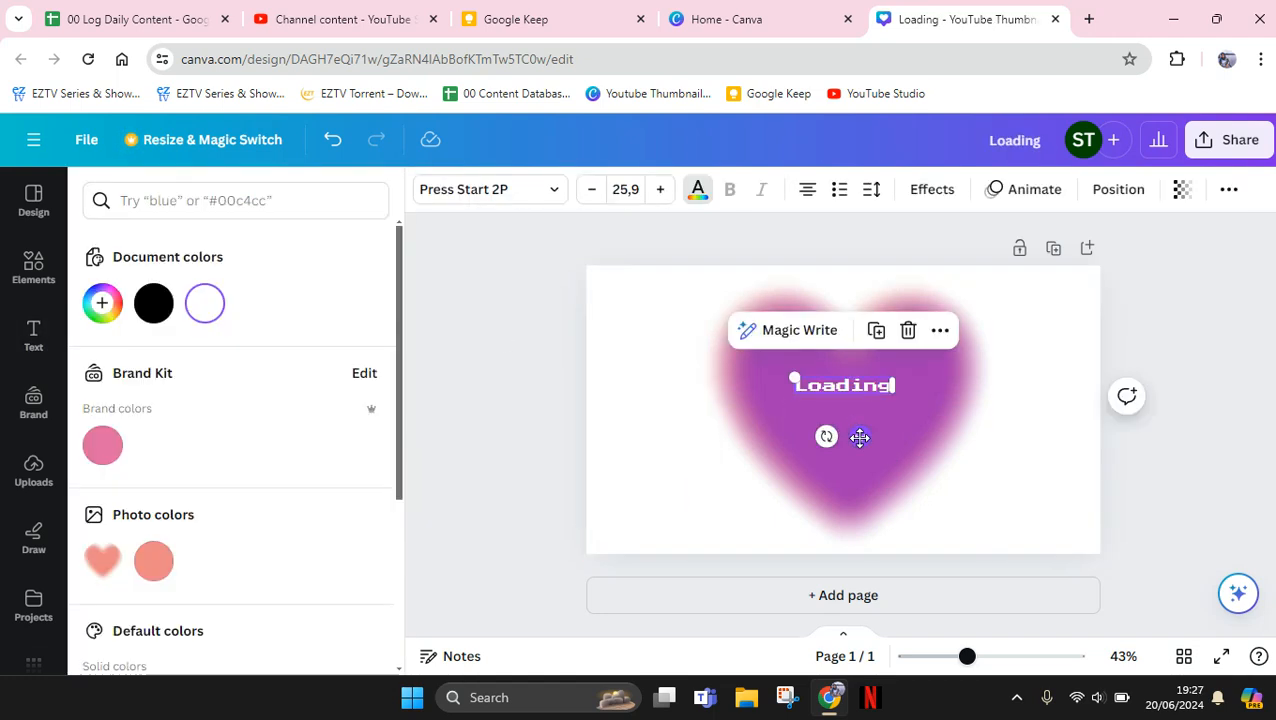
key(slash)
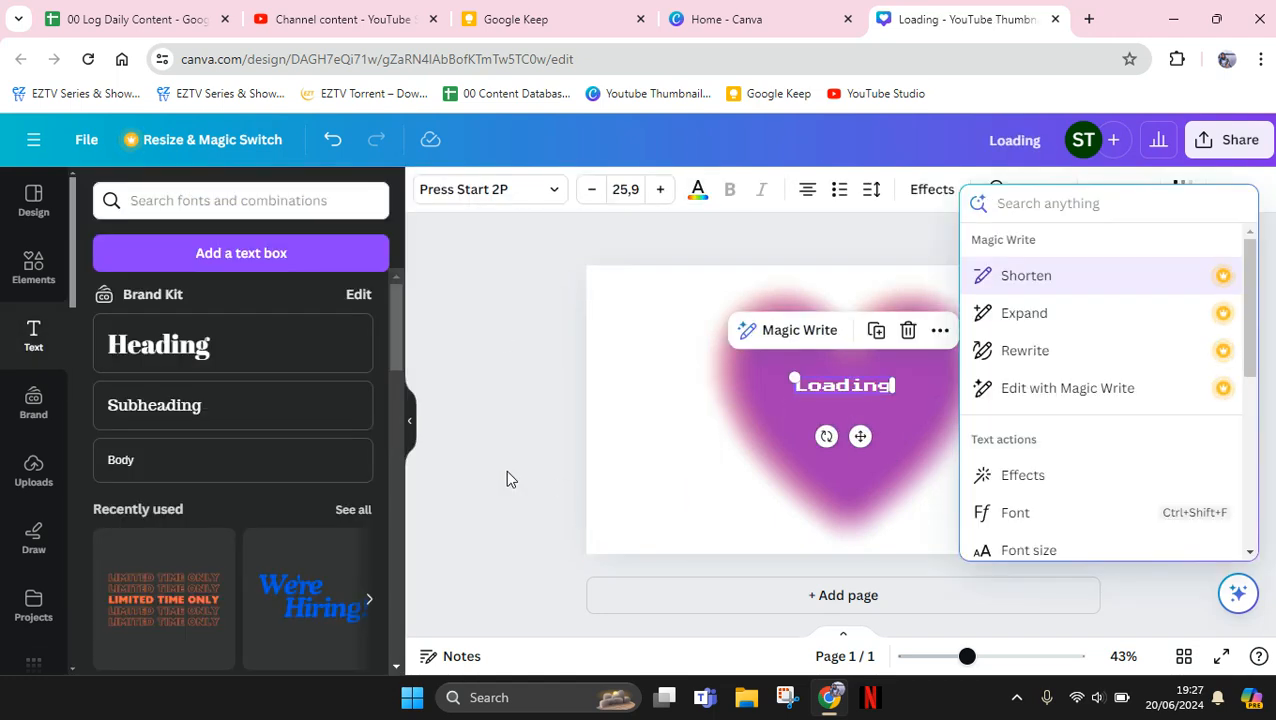
click(507, 471)
click(507, 471)
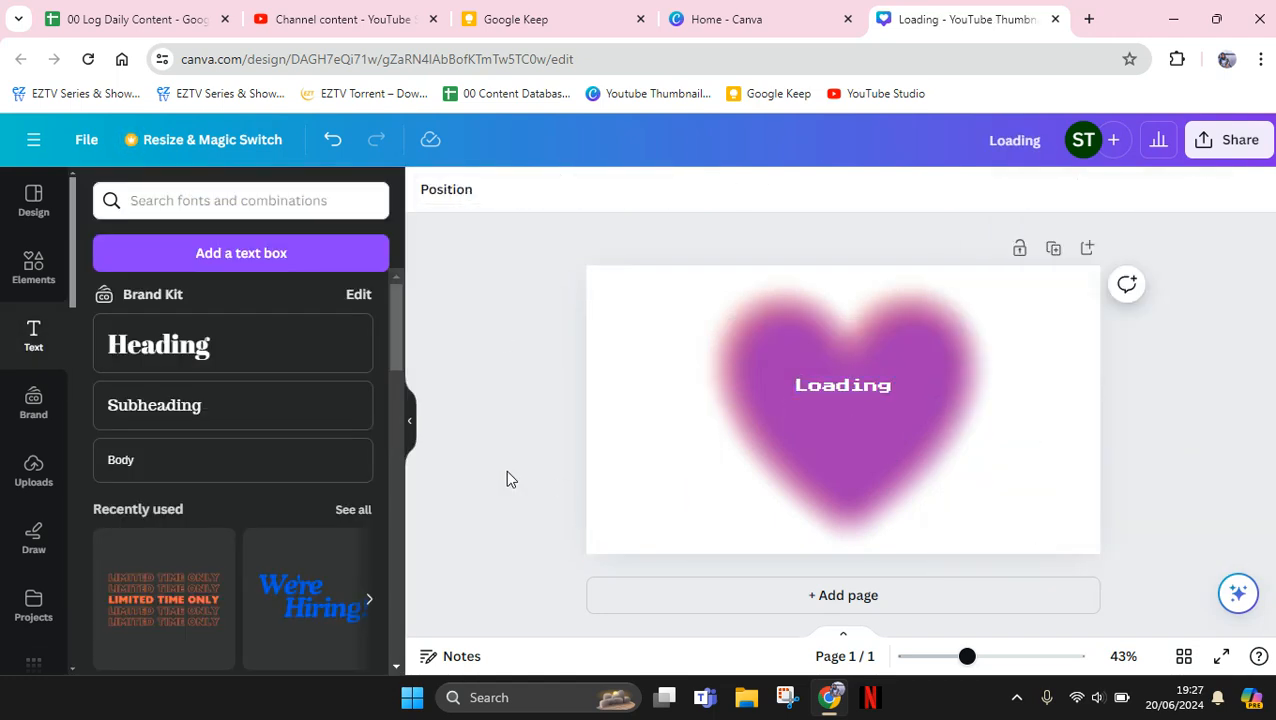
Find line elements and place a plain straight horizontal line beneath the "Loading" text
click(30, 262)
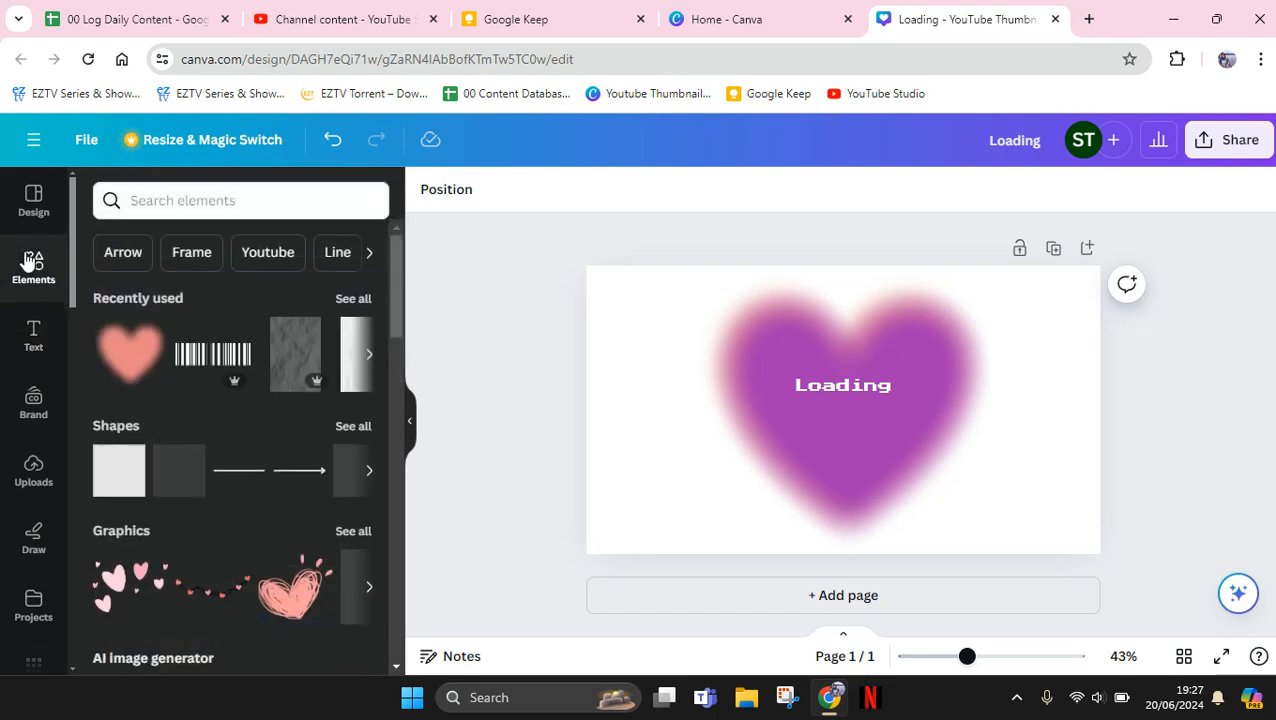
click(178, 204)
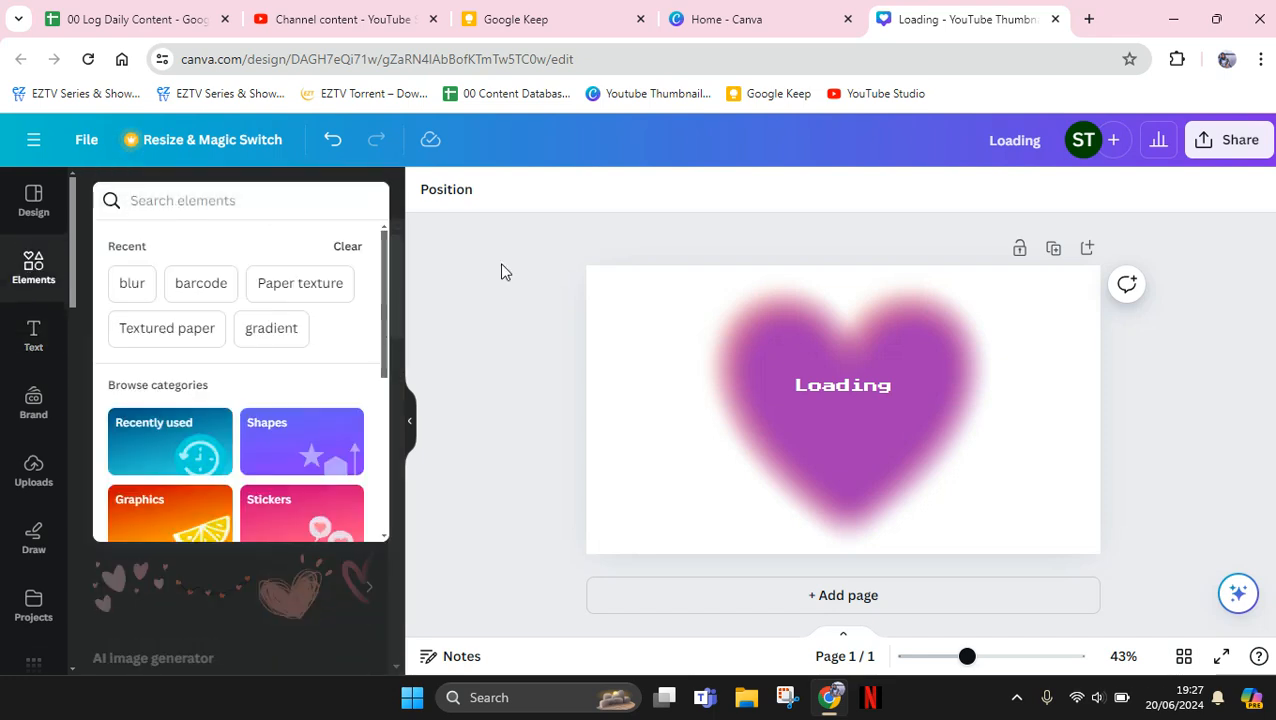
click(325, 262)
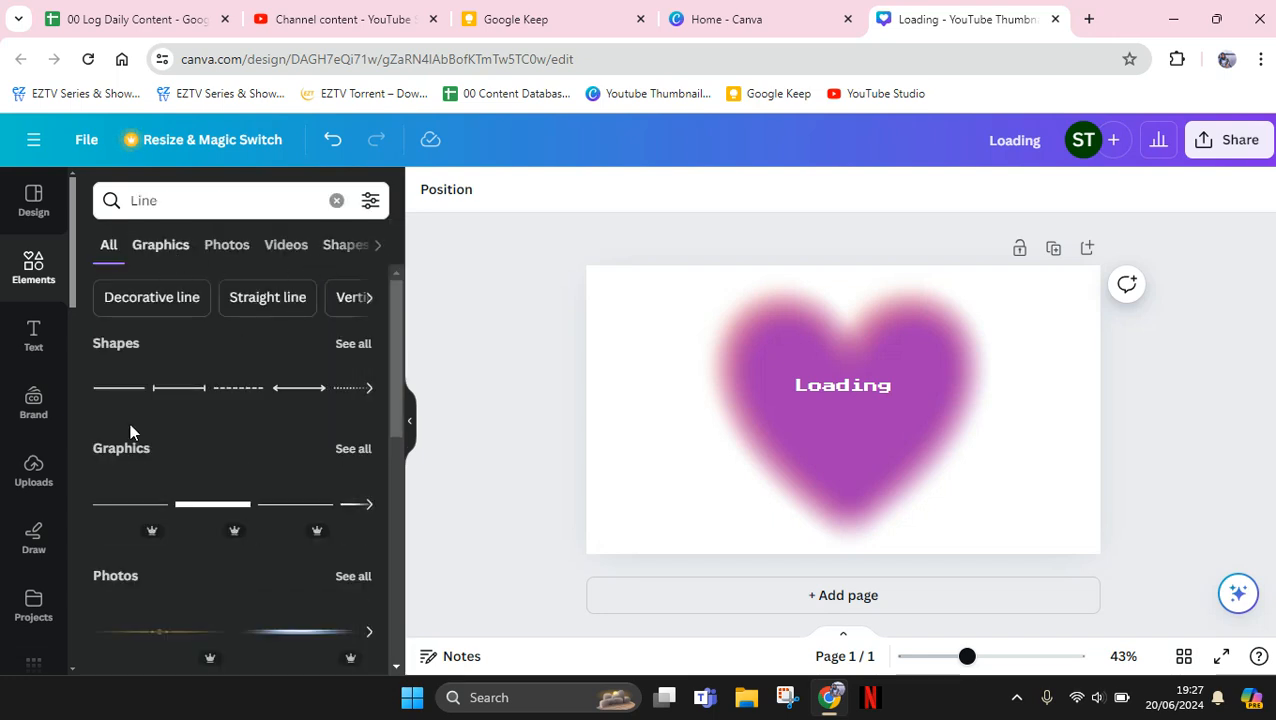
click(119, 397)
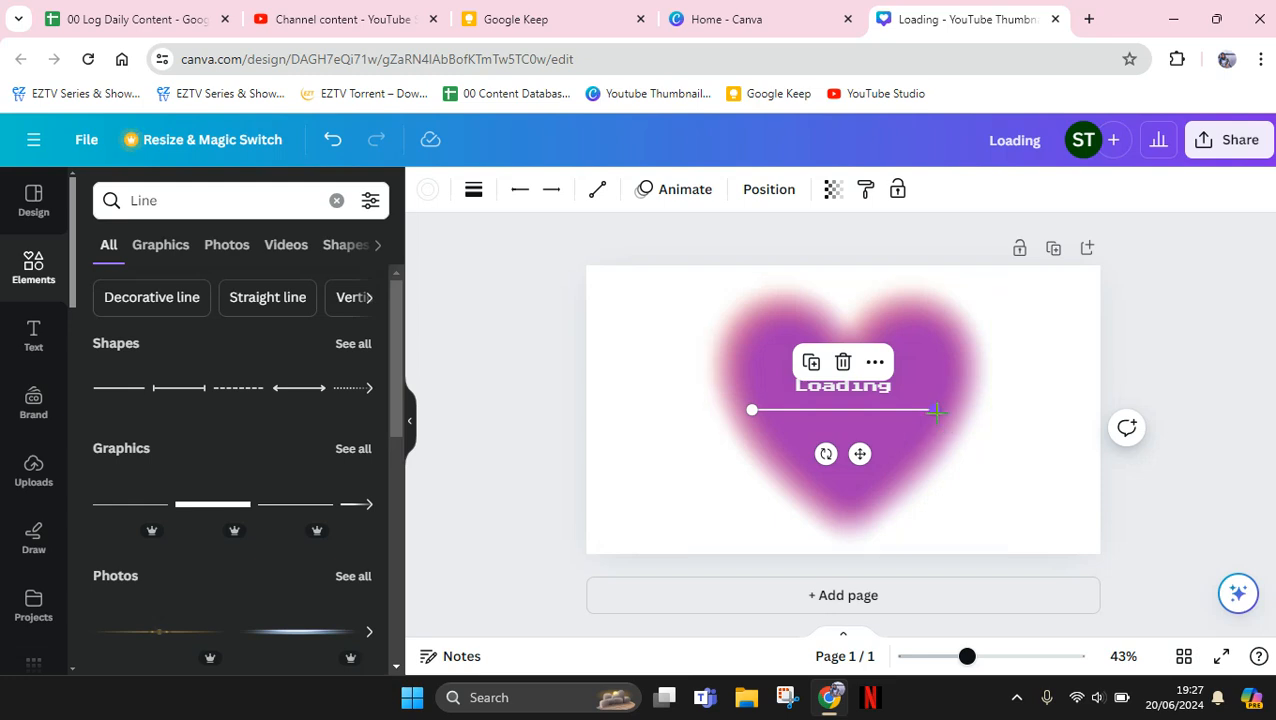
drag(926, 409, 890, 407)
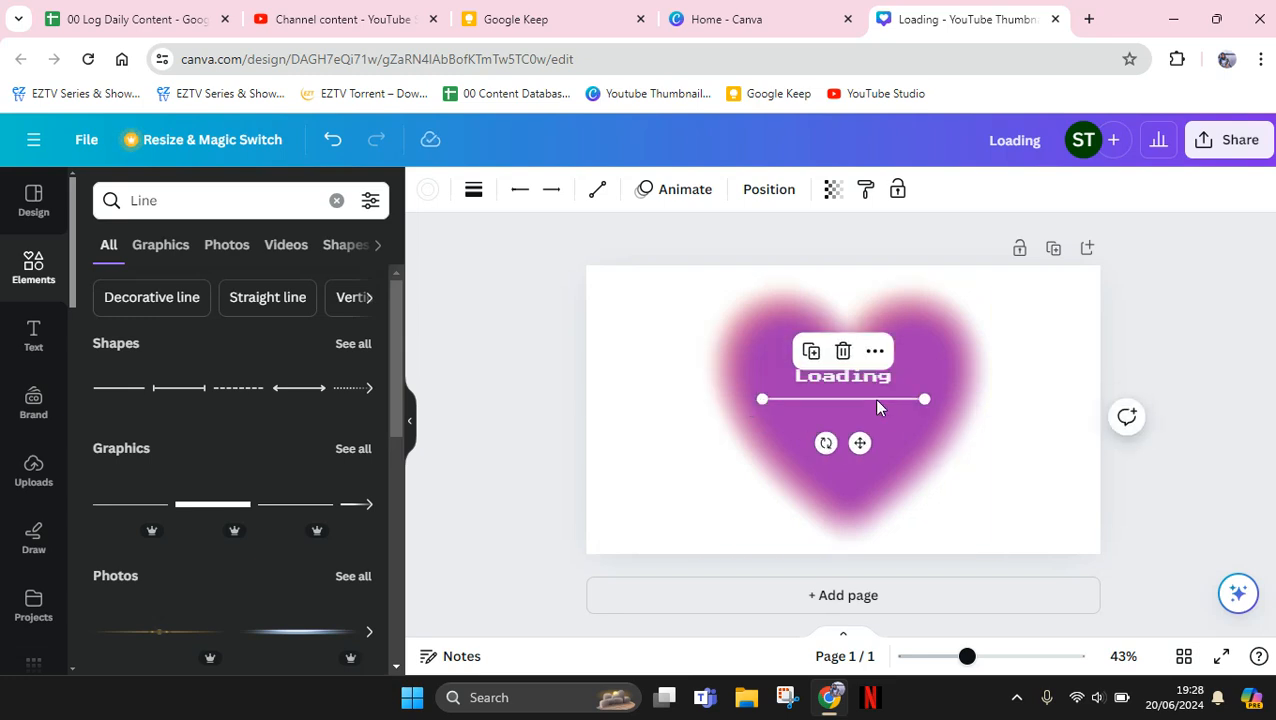
key(ctrl+e)
Duplicate the horizontal line and align the copy parallel just below the original
click(815, 356)
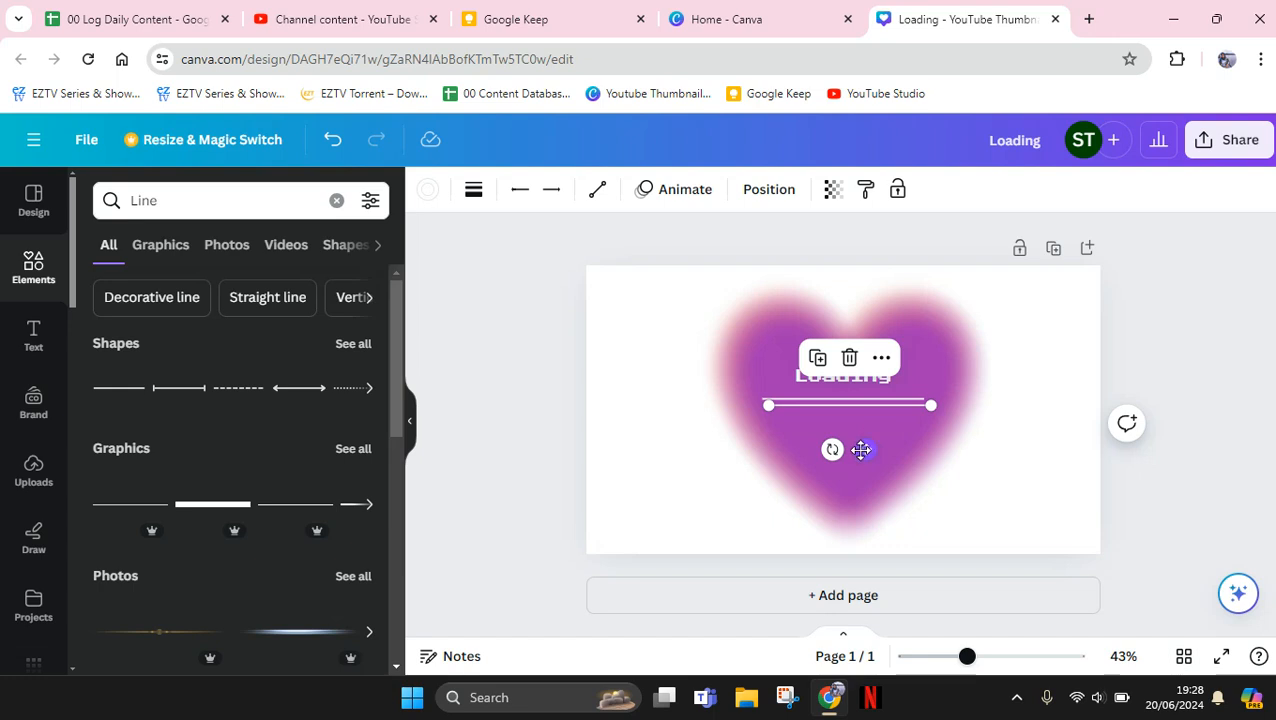
drag(861, 450, 857, 455)
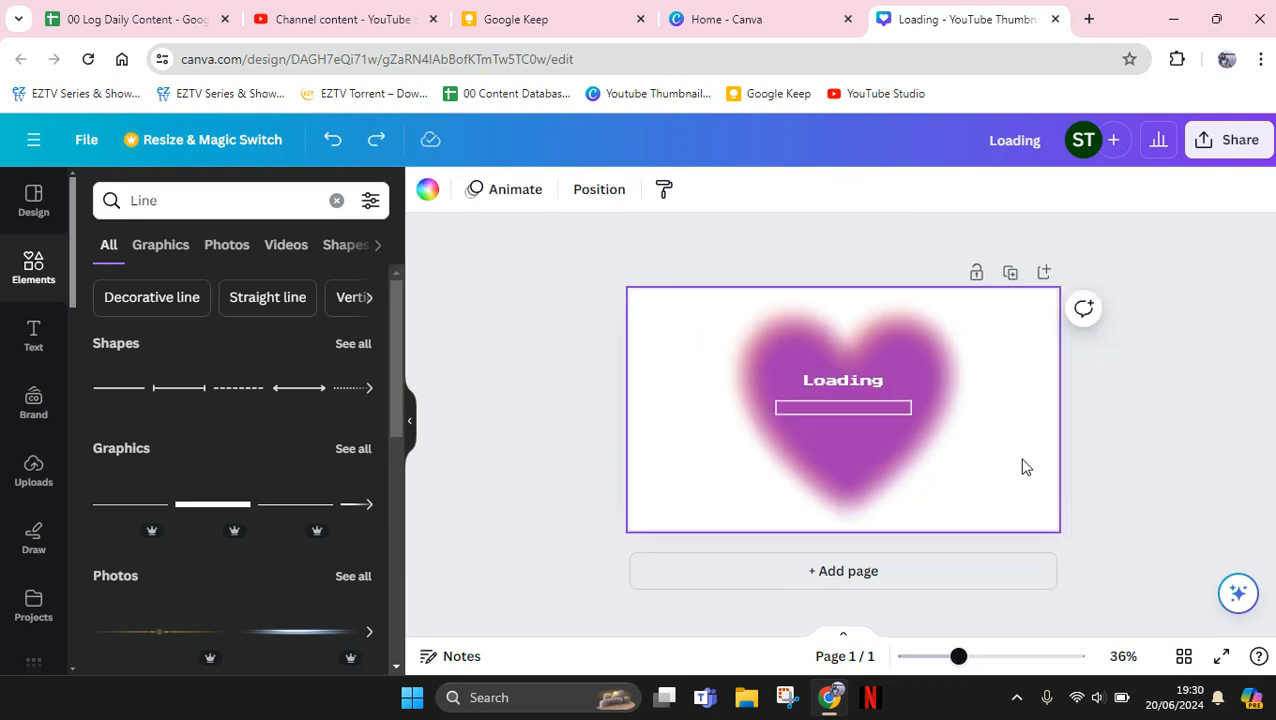
key(slash)
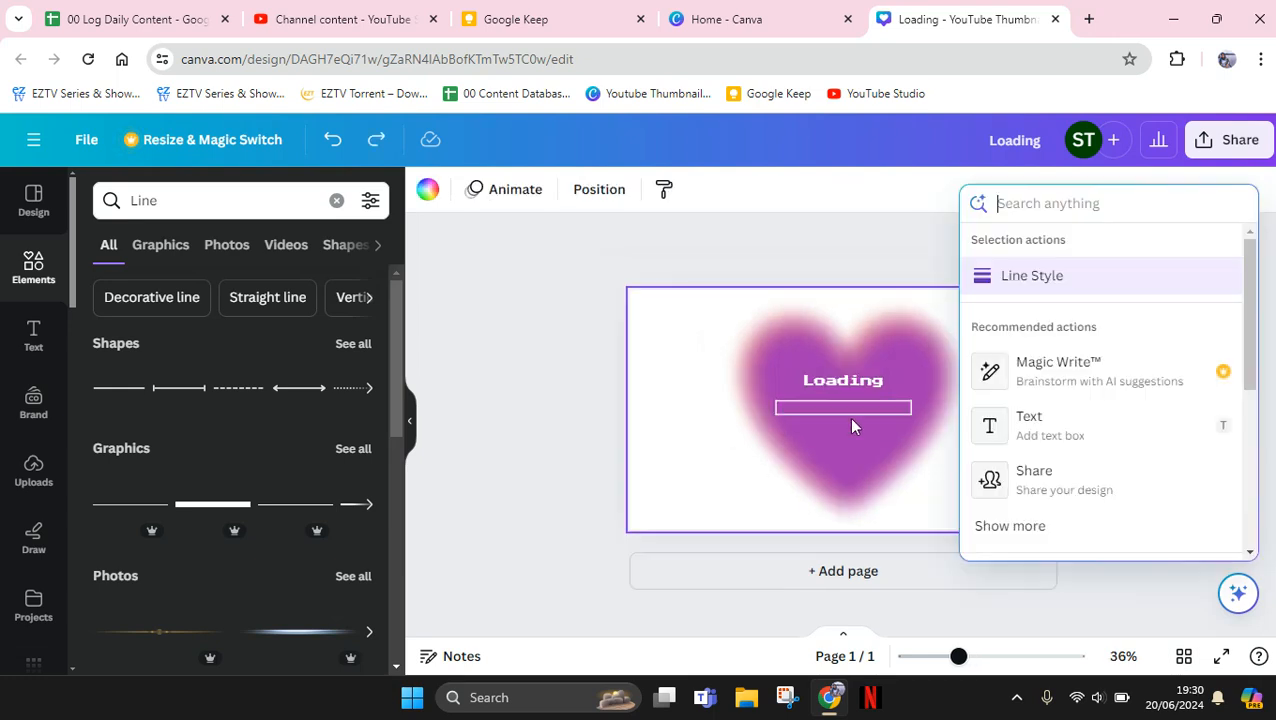
click(703, 432)
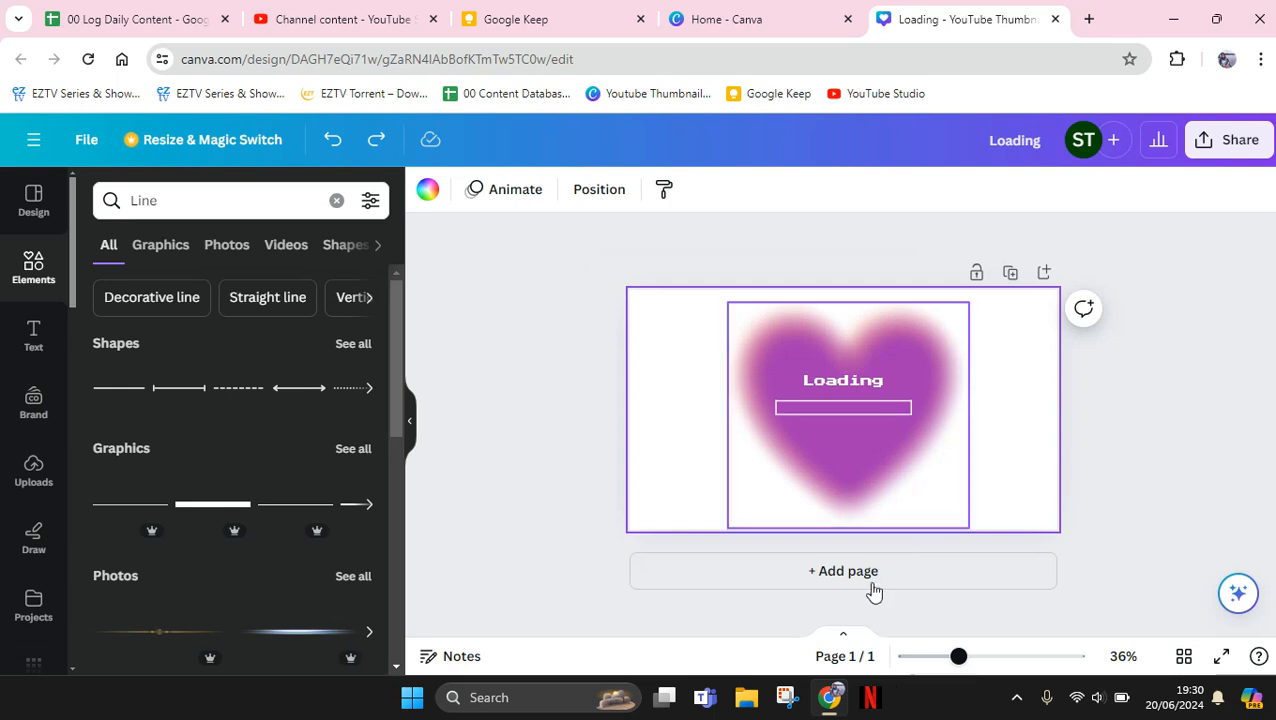
click(979, 659)
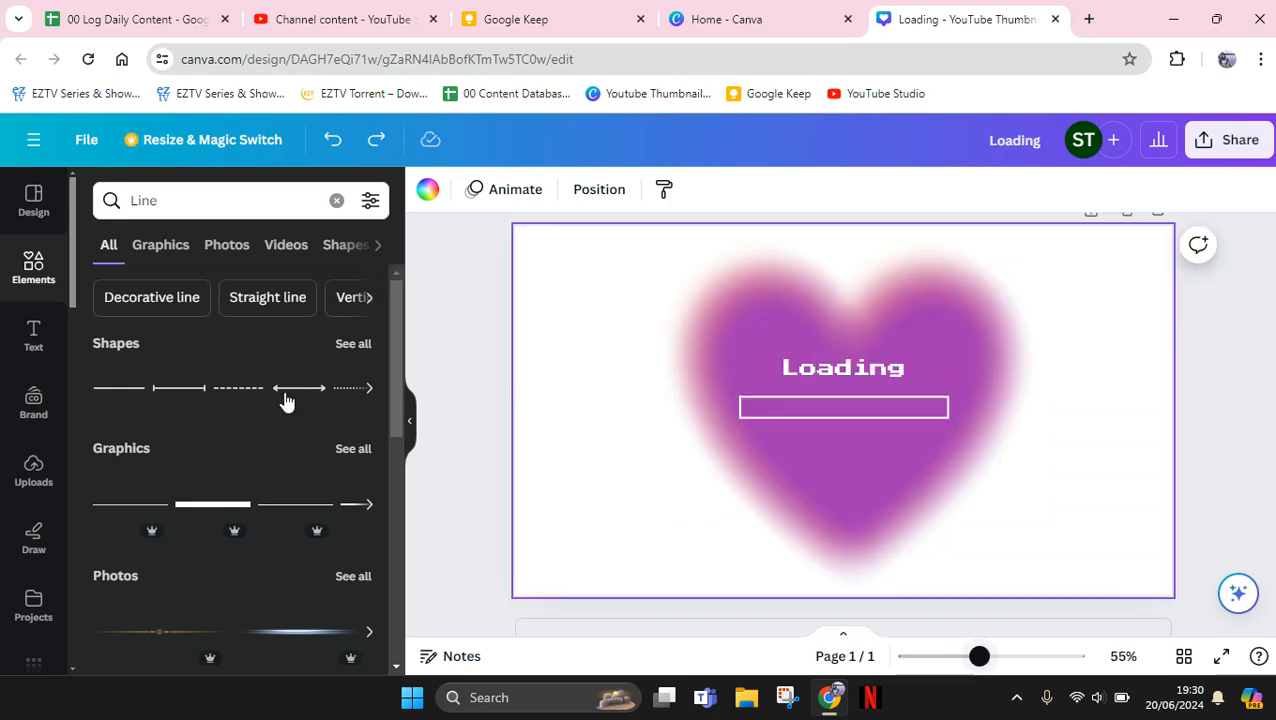
Add a square shape from the elements, flatten it into a thin bar below the loading frame and colour it white
click(340, 246)
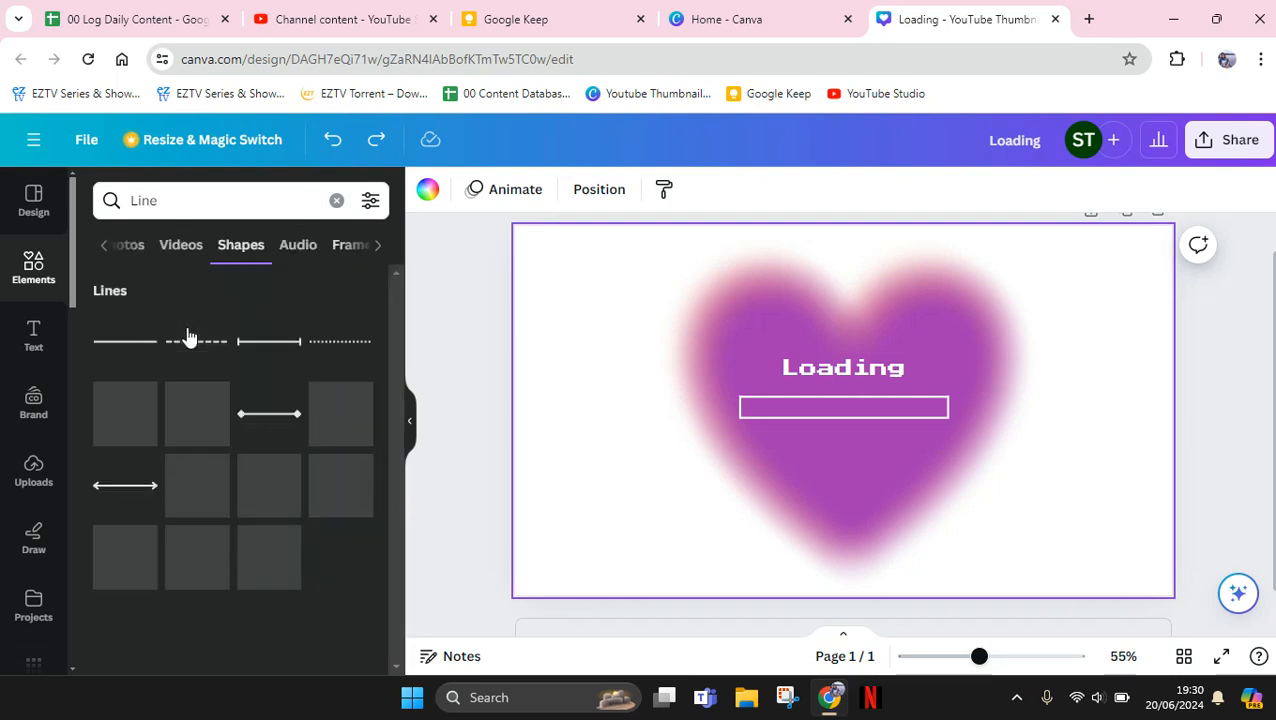
click(337, 203)
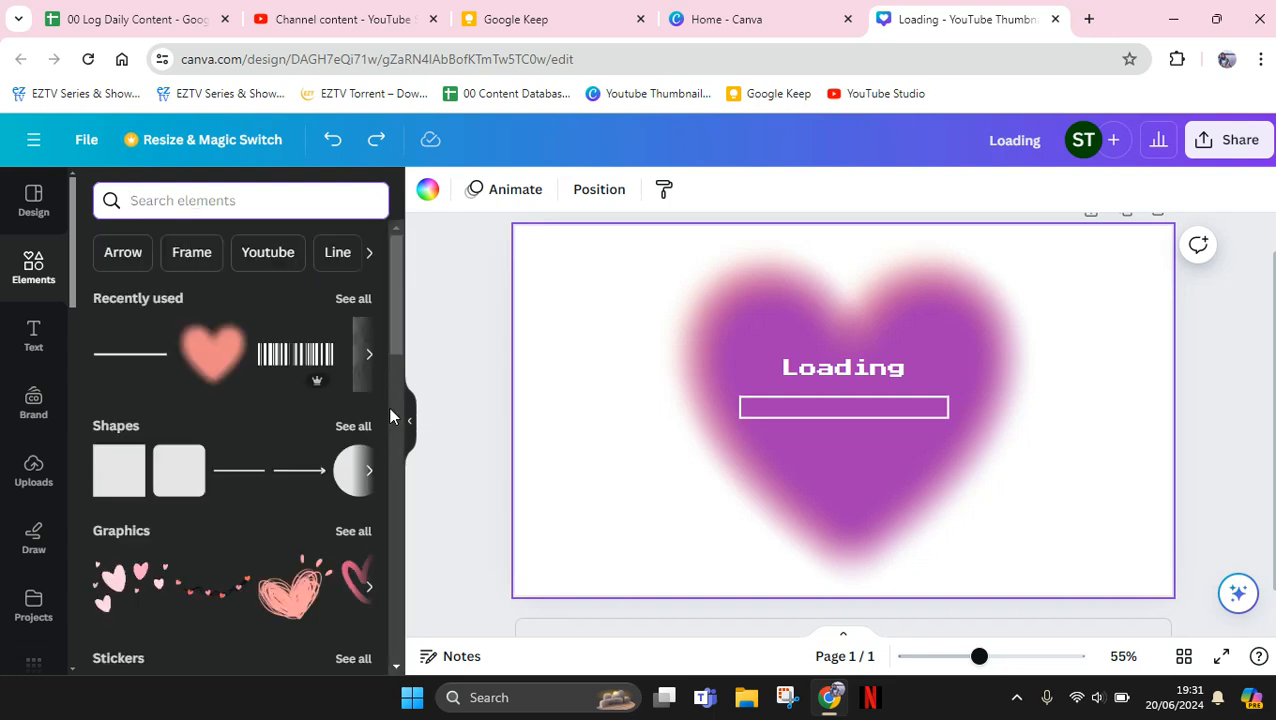
click(101, 470)
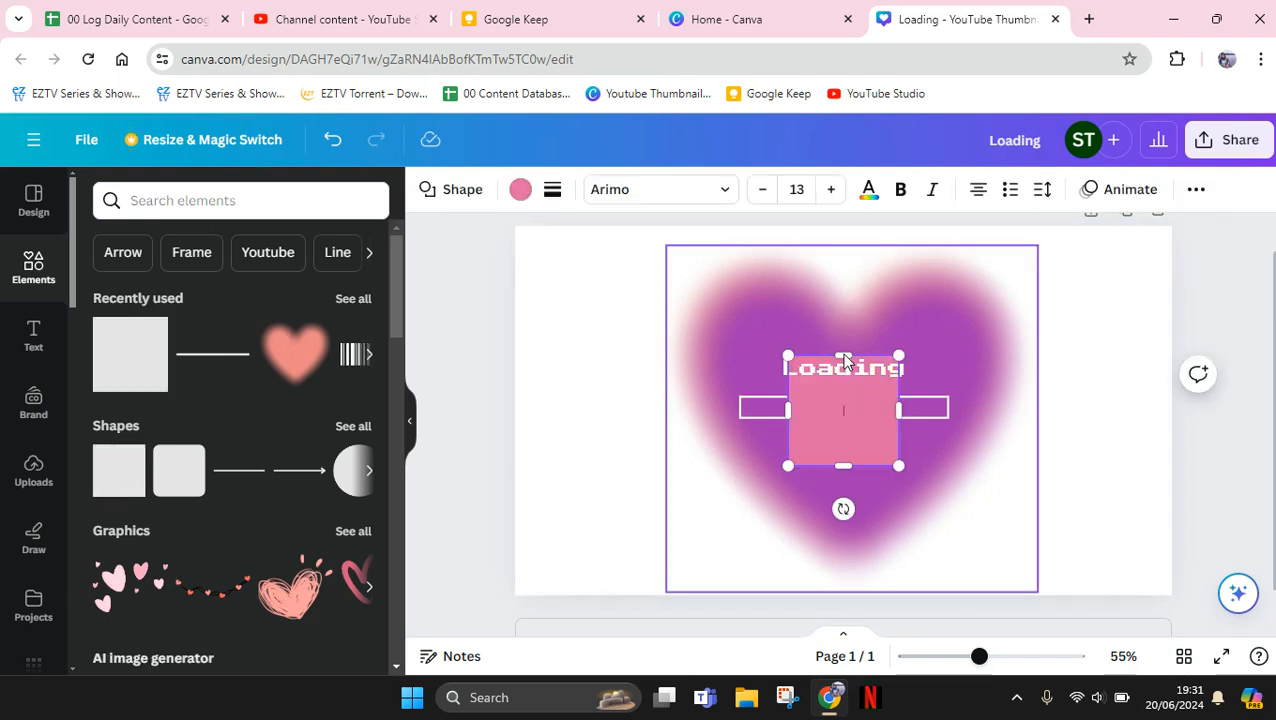
drag(844, 355, 849, 450)
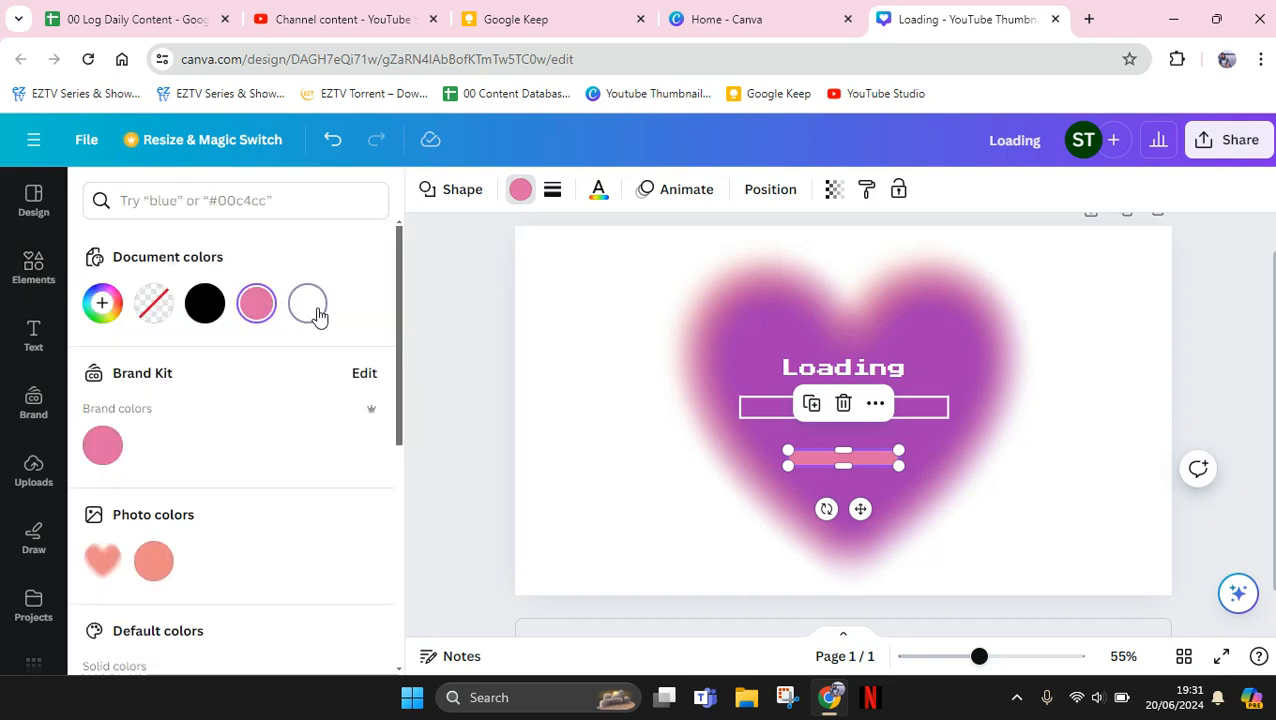
click(316, 311)
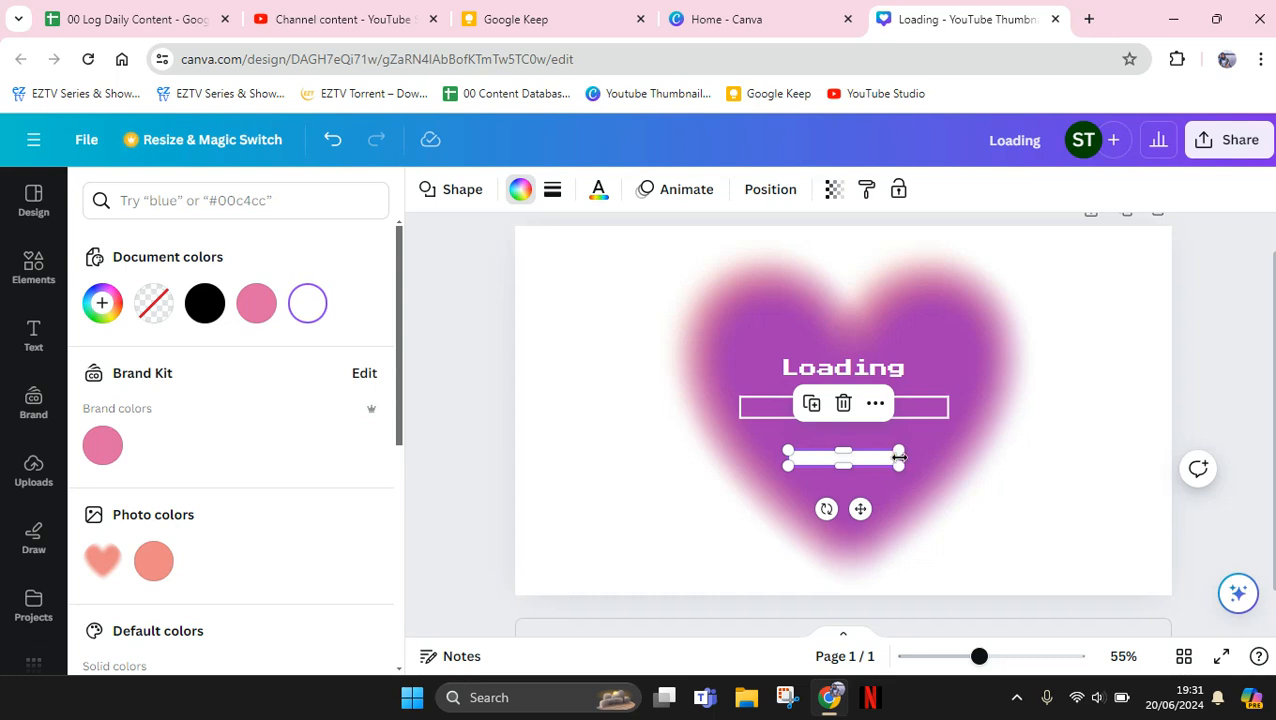
Shorten the white bar to a small block and place it inside the left end of the loading bar frame
drag(813, 463, 802, 461)
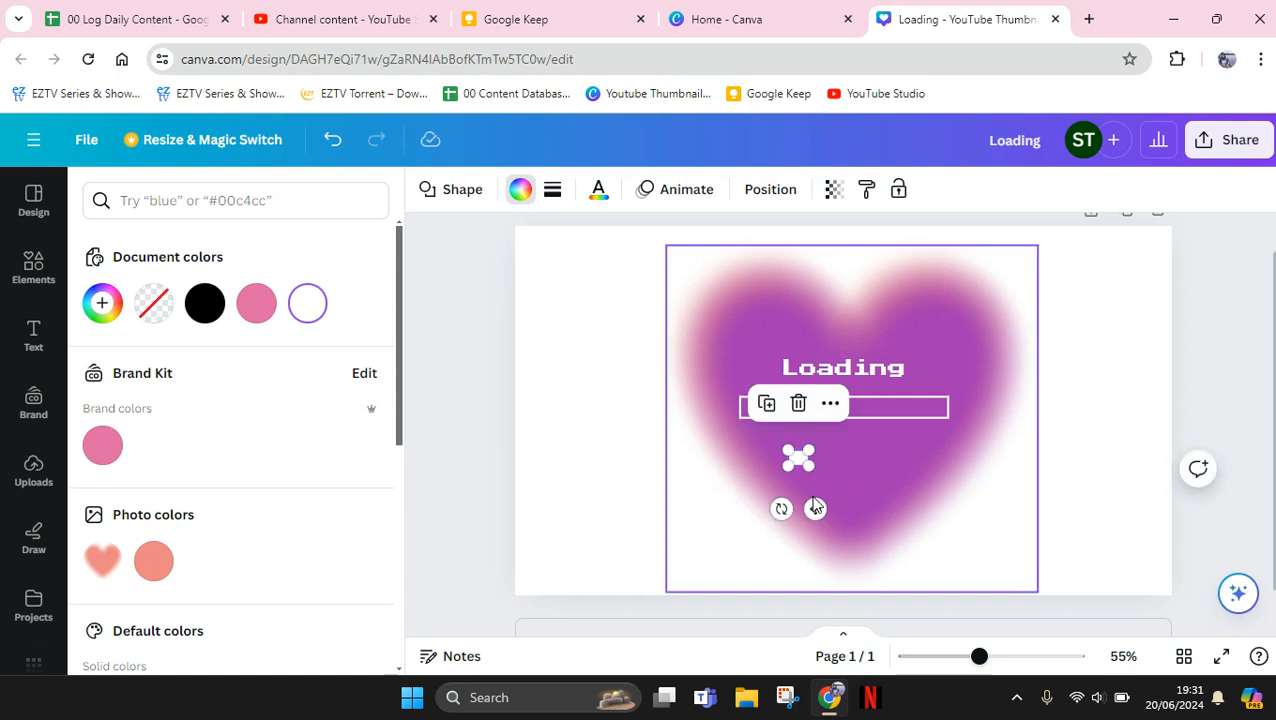
click(811, 505)
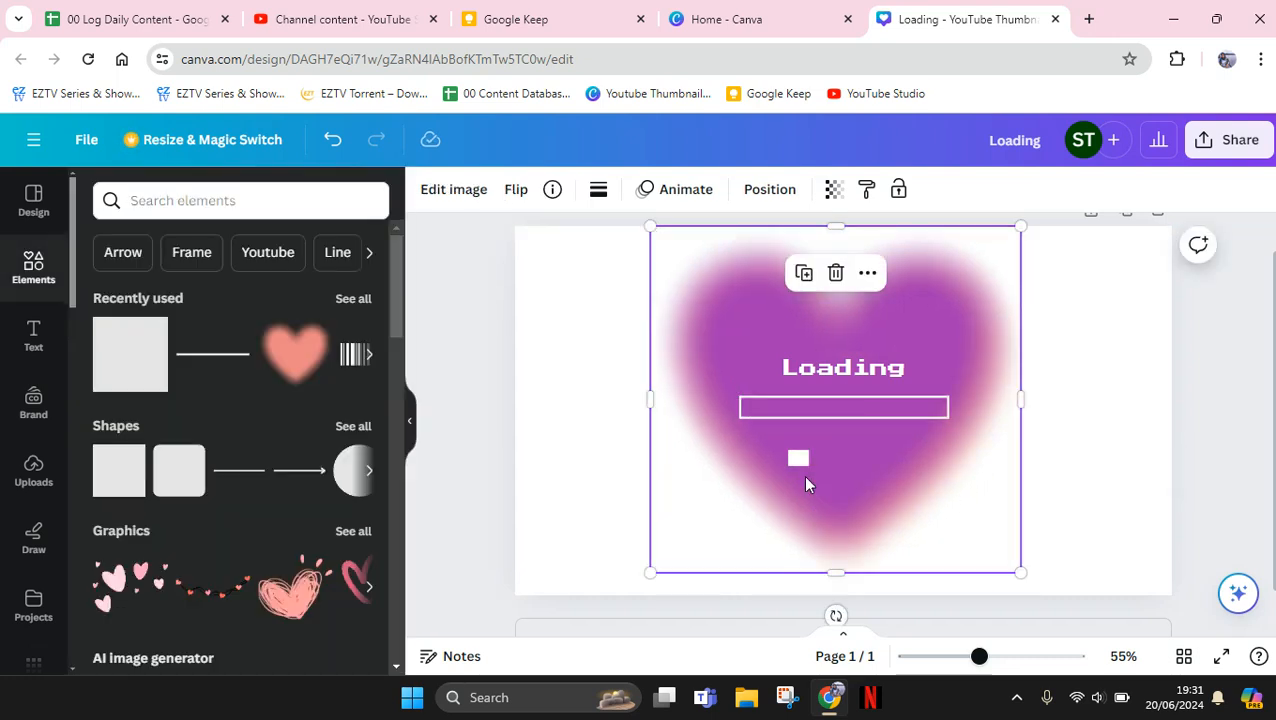
click(800, 462)
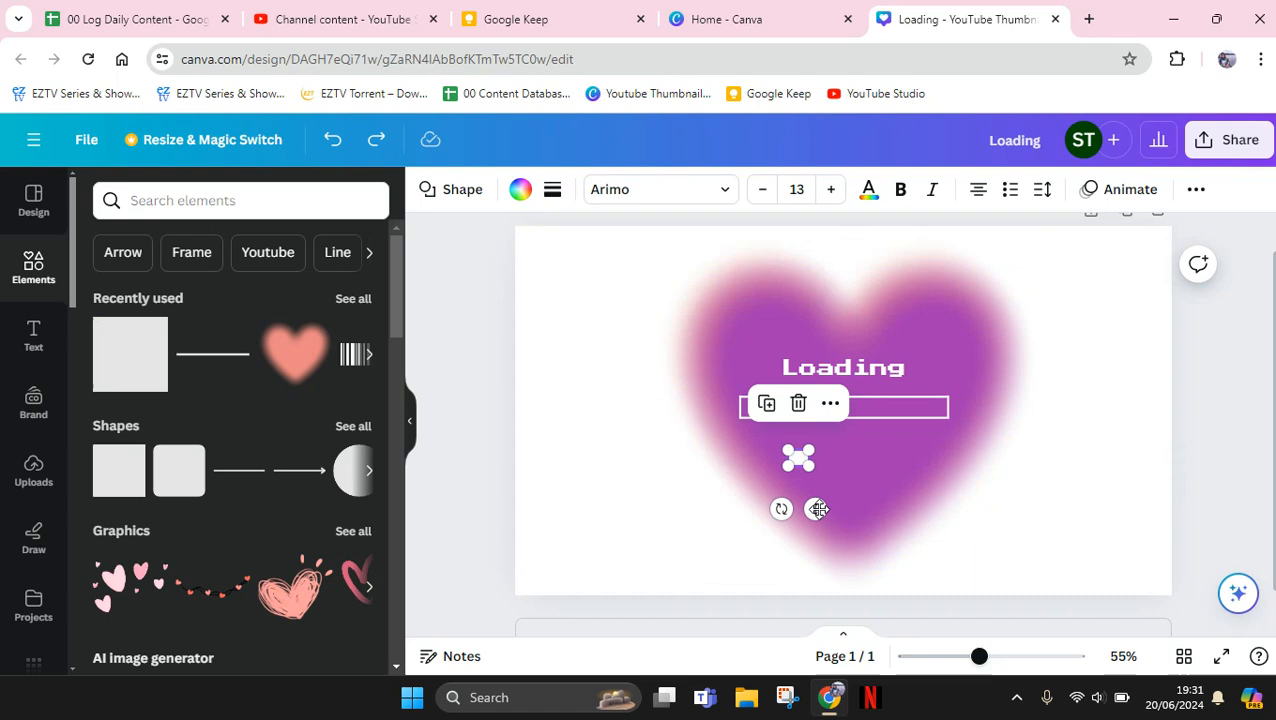
drag(818, 509, 767, 445)
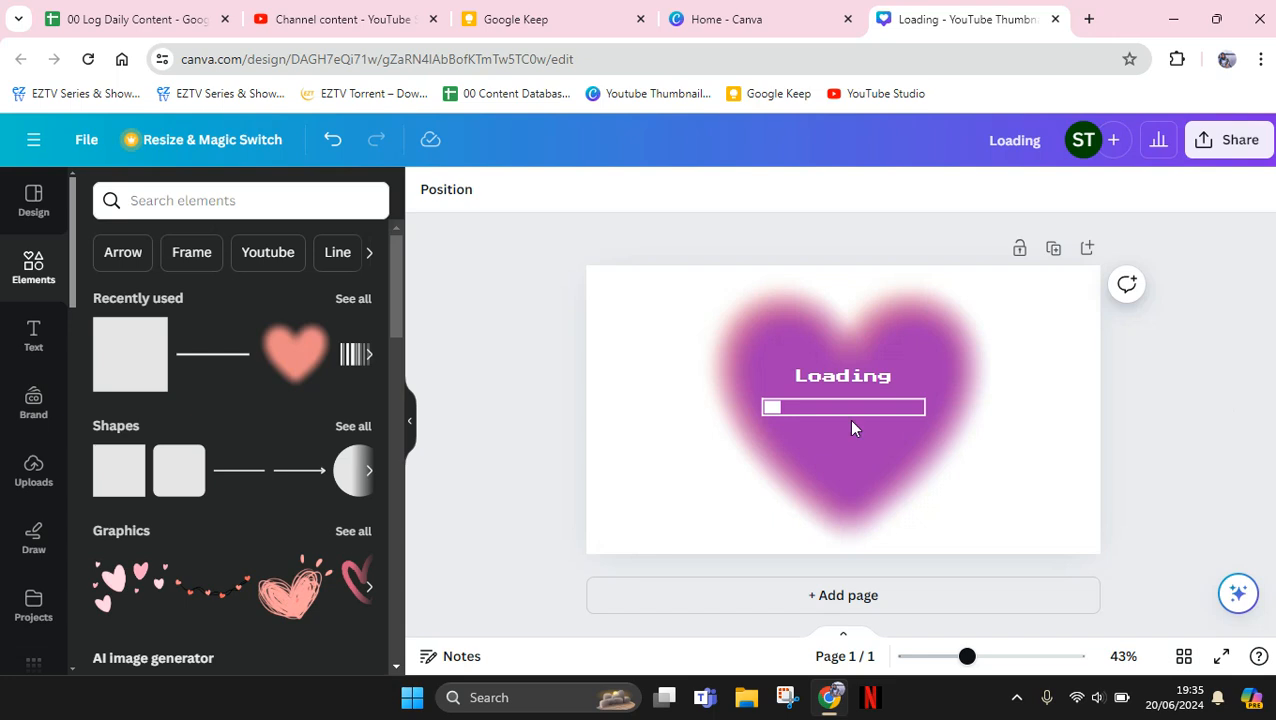
key(slash)
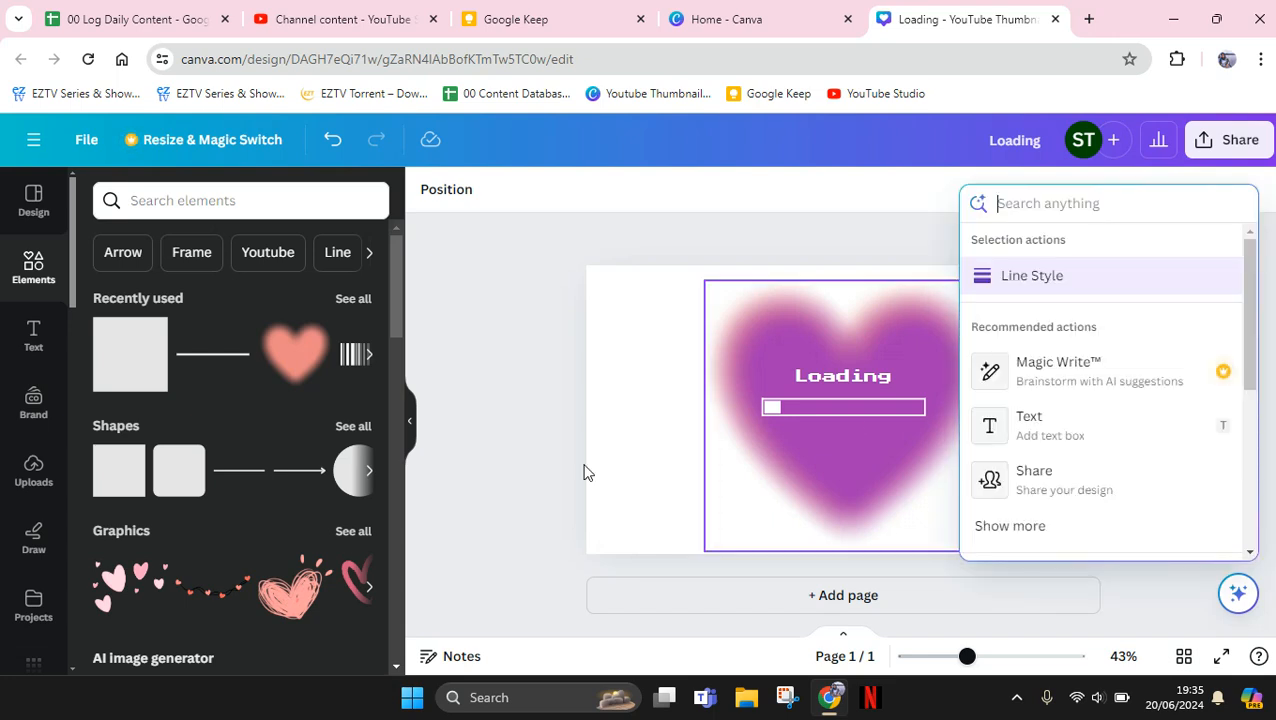
click(586, 472)
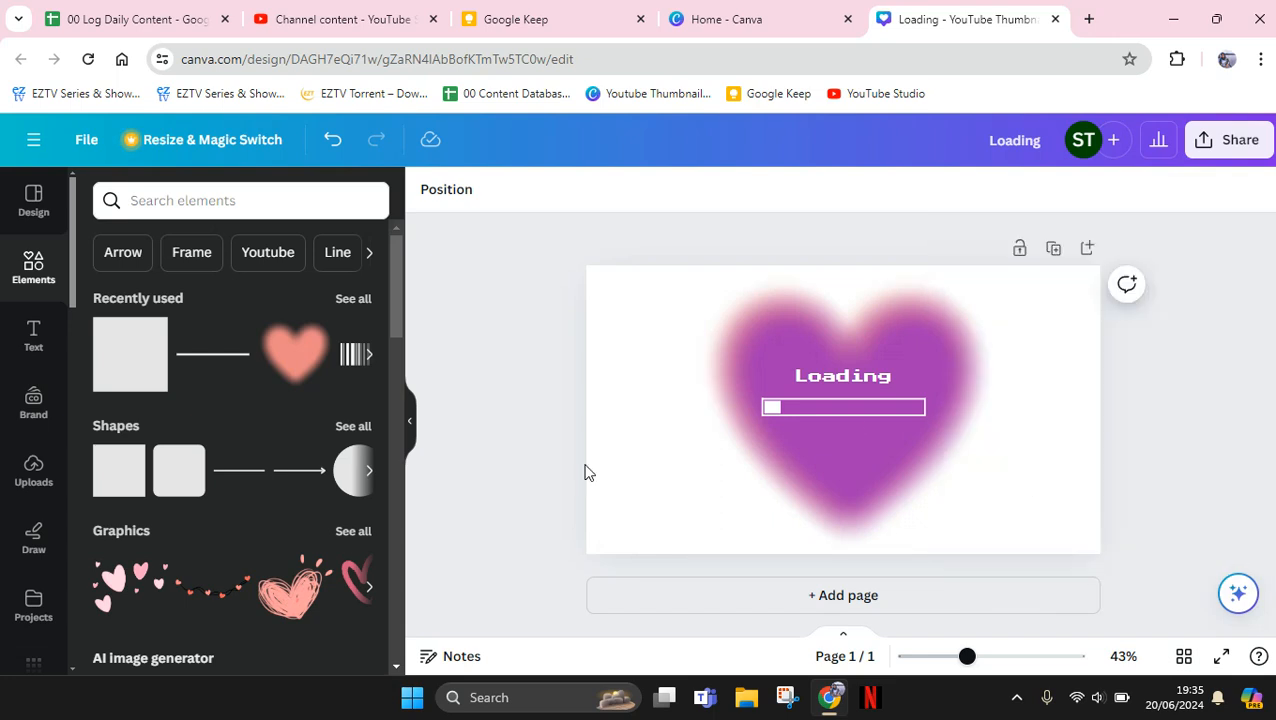
Show the page thumbnails and duplicate the finished "Loading" page as a second page
right_click(1032, 380)
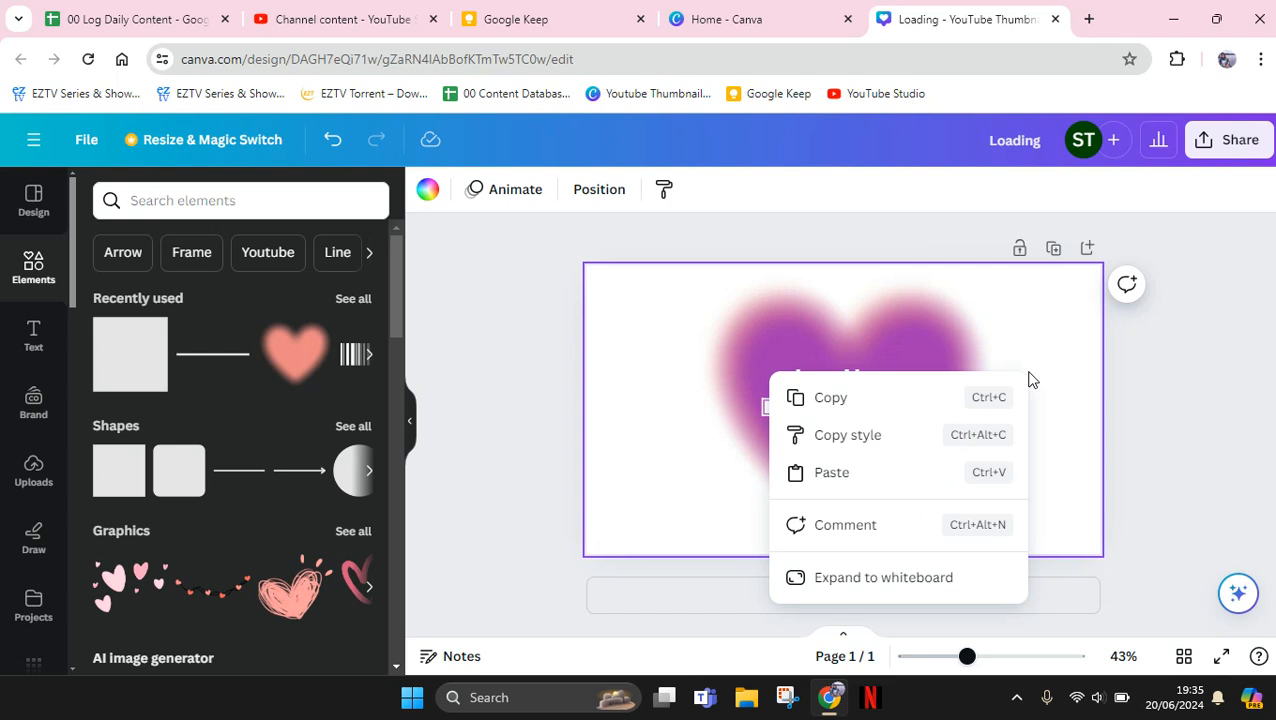
click(1077, 469)
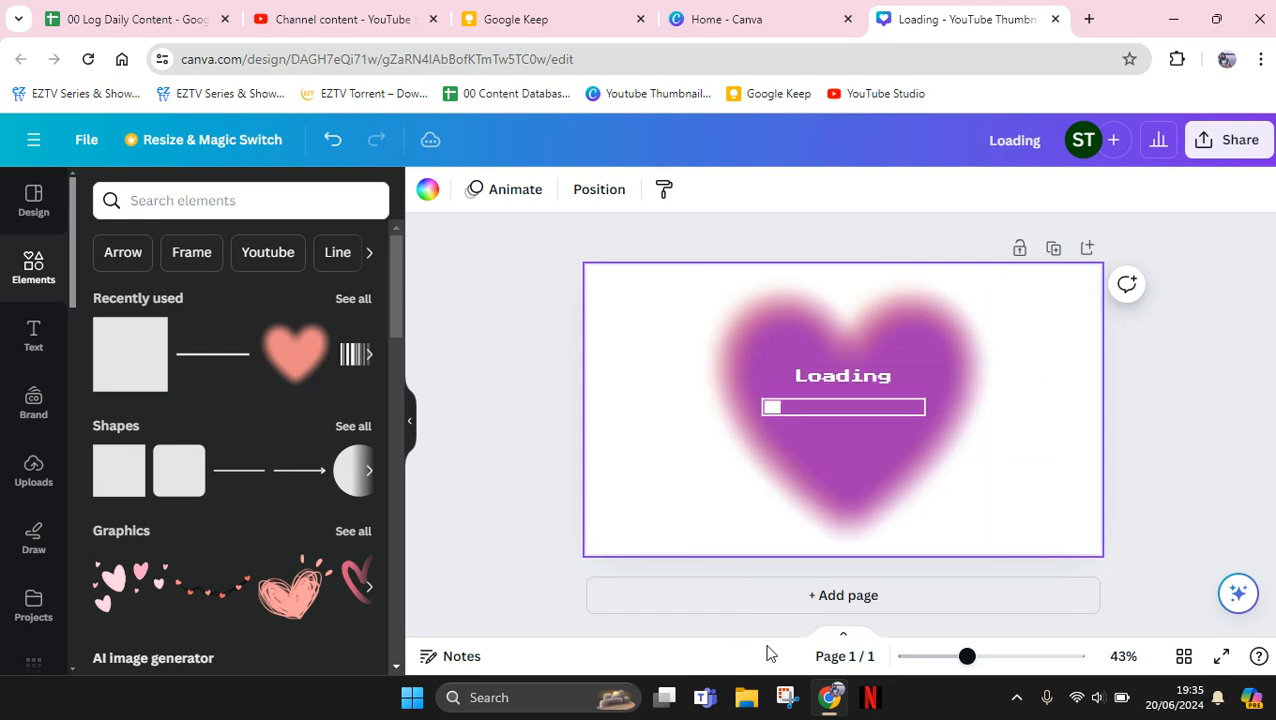
click(843, 637)
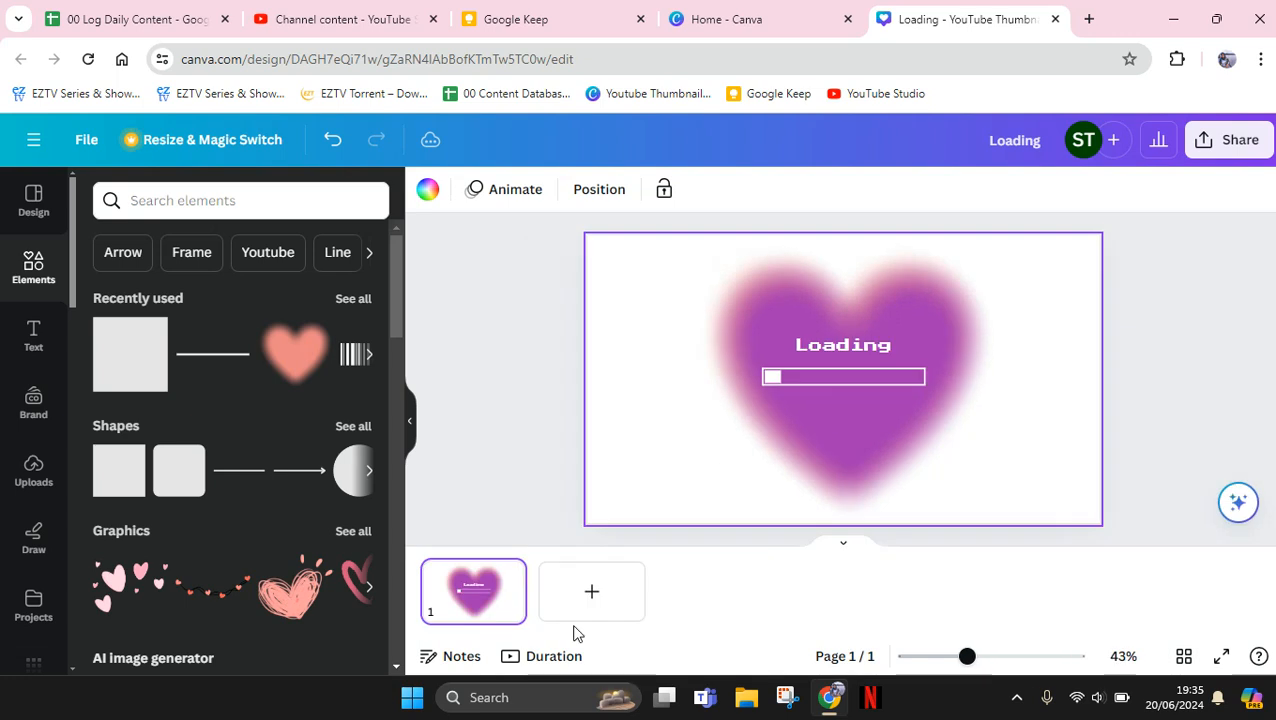
click(513, 571)
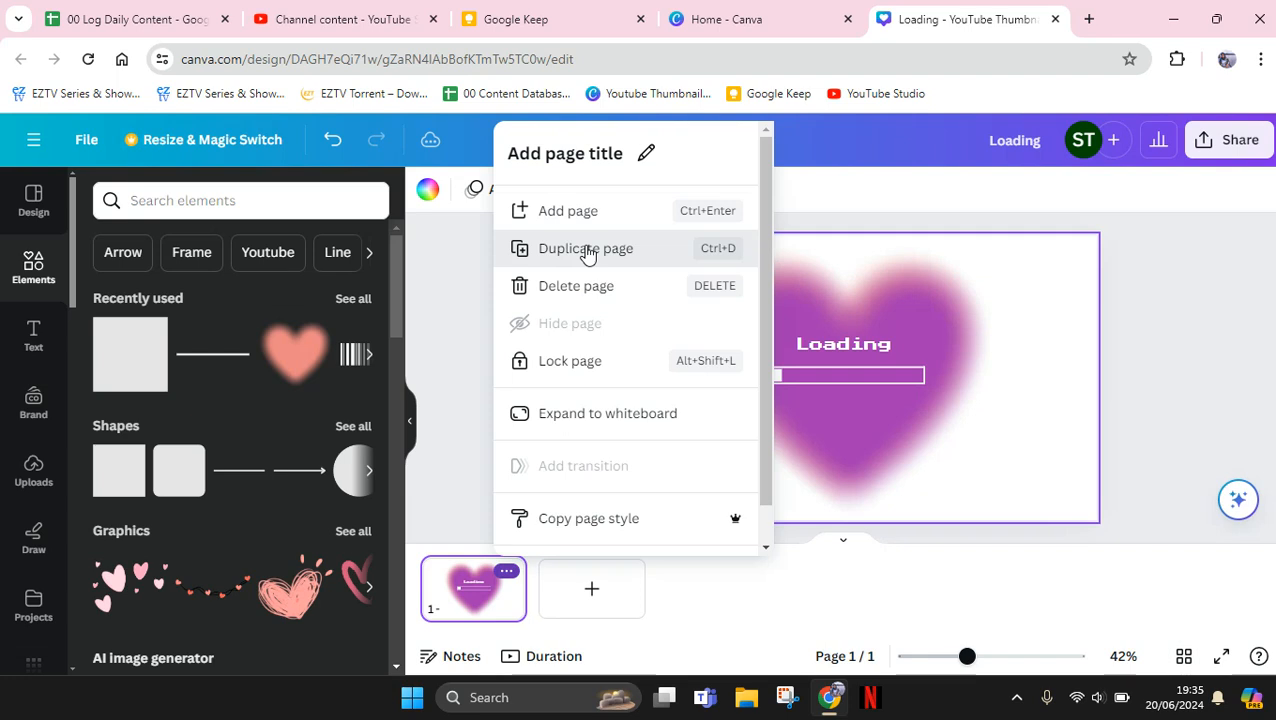
click(586, 249)
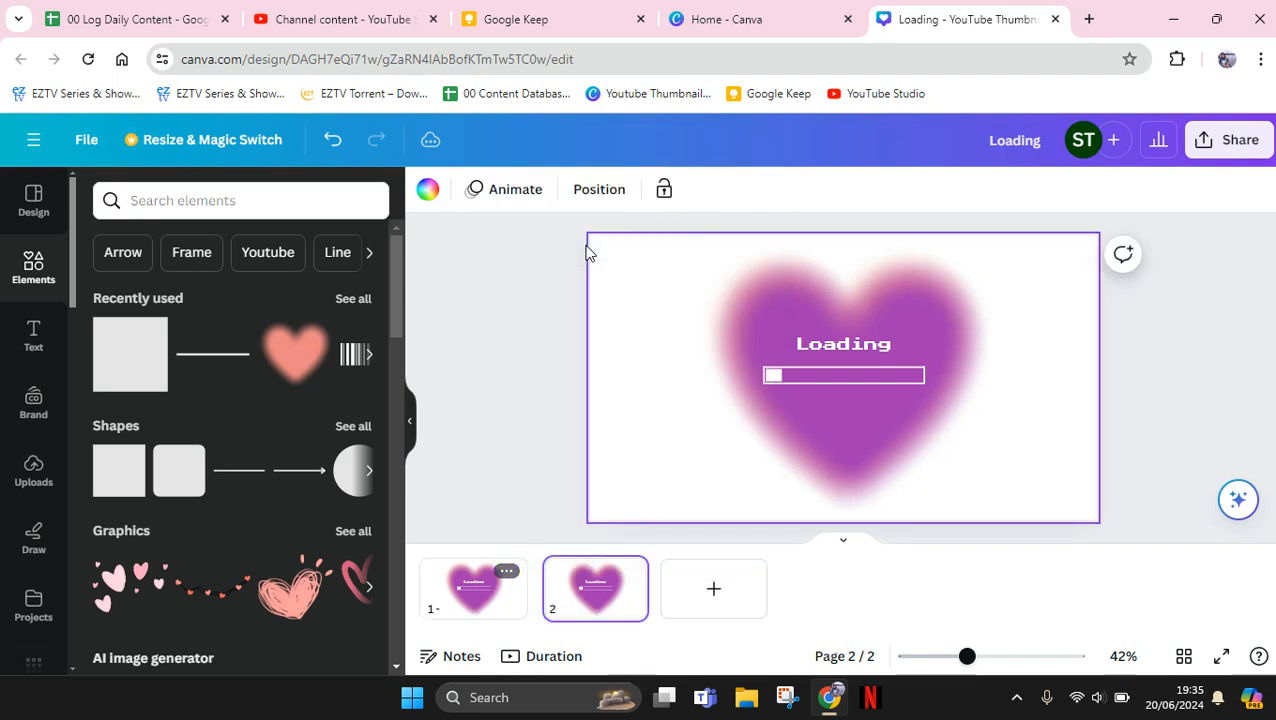
right_click(1077, 434)
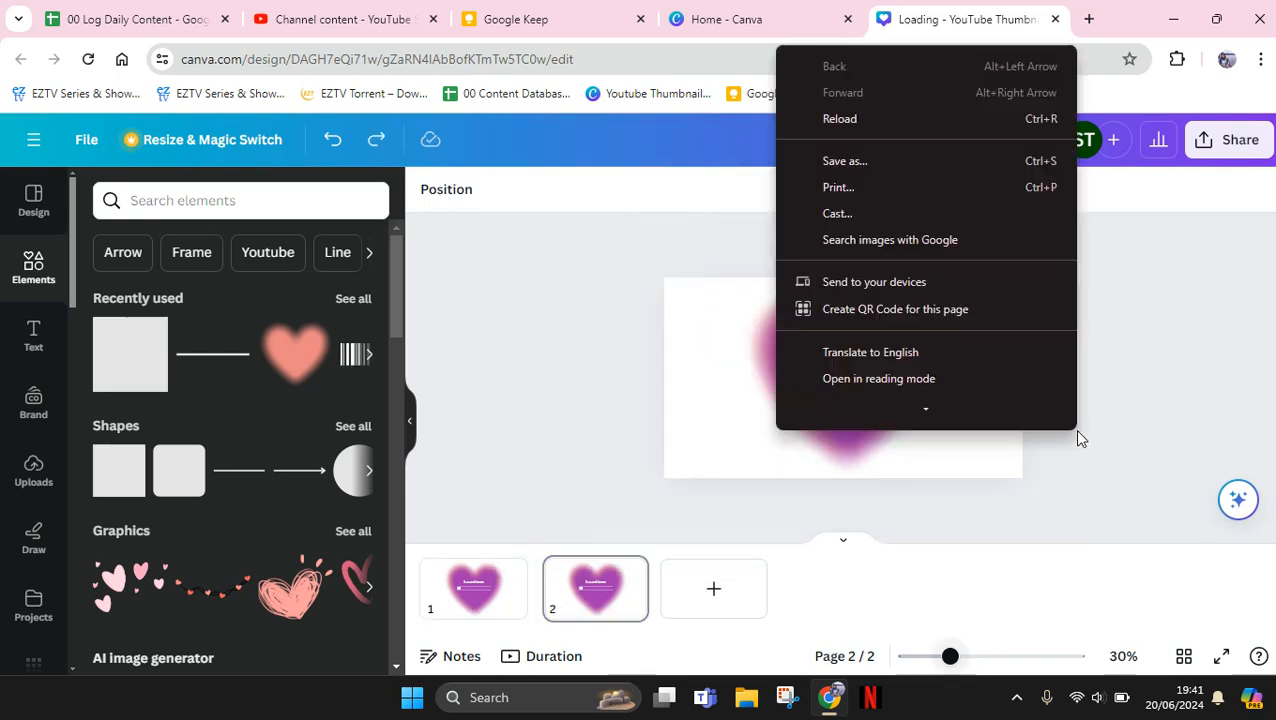
click(1078, 437)
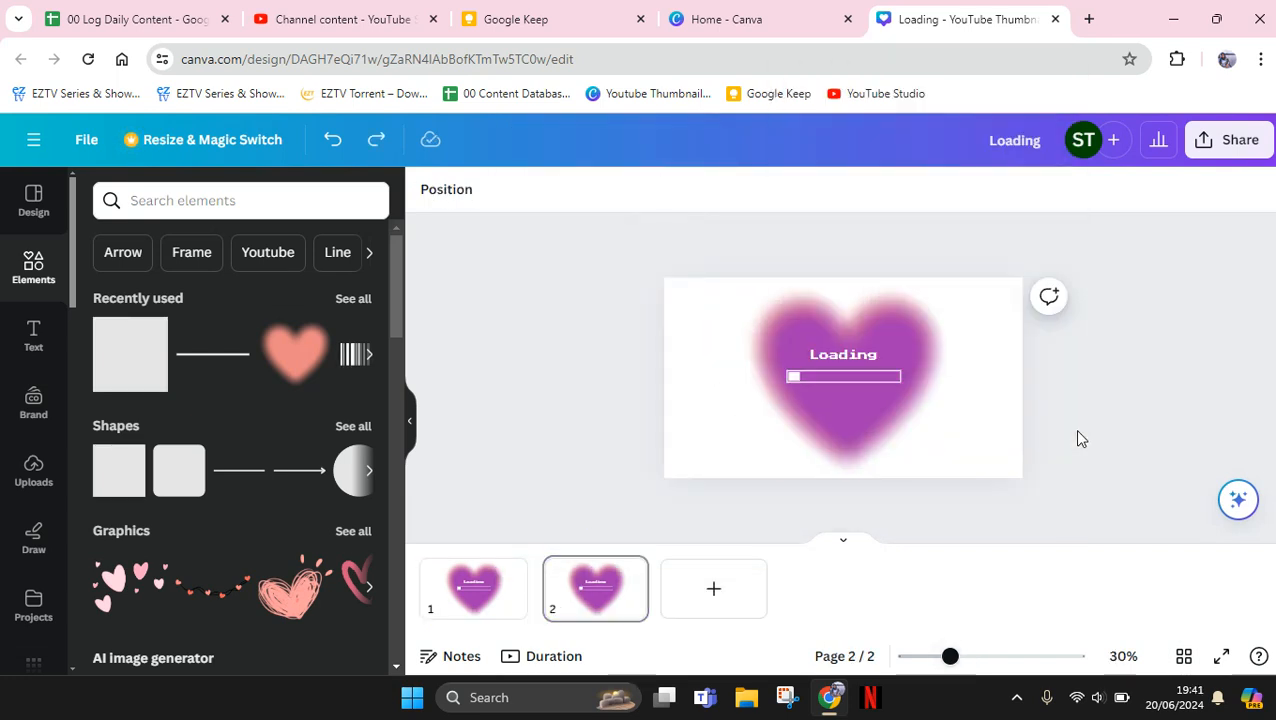
Replace the "Loading" text on the second page with "You did it!"
click(889, 427)
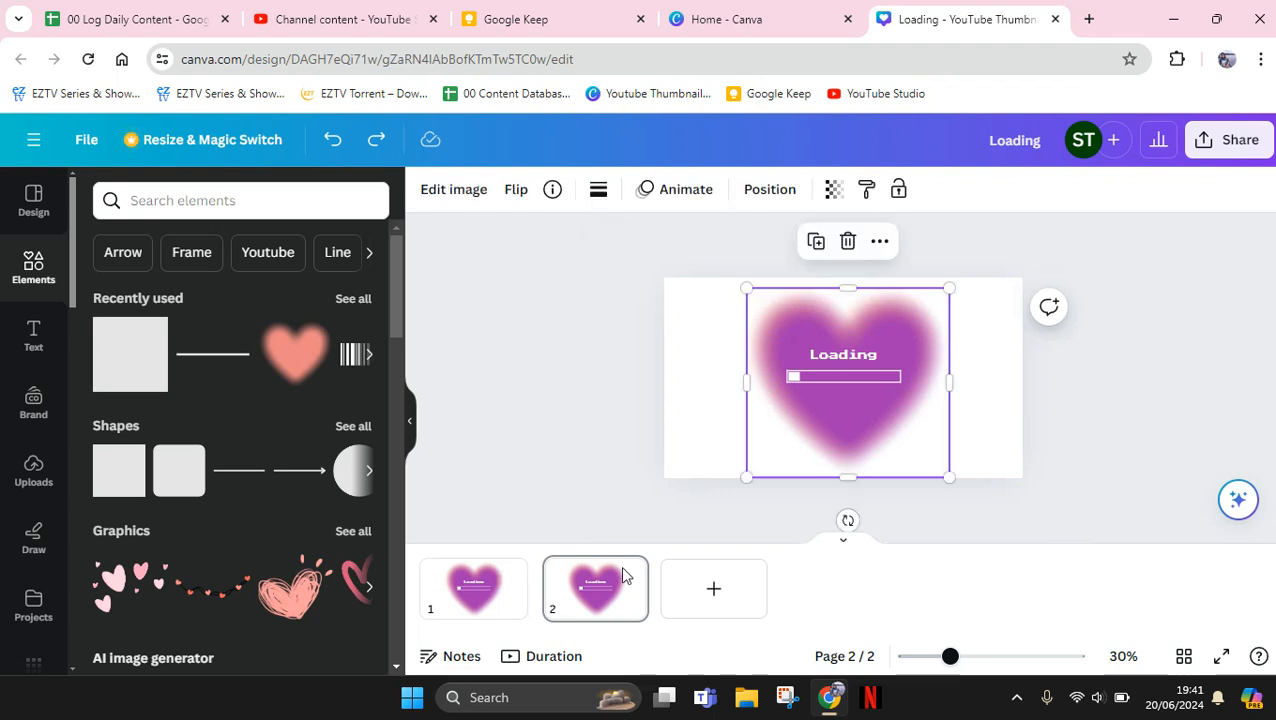
click(594, 588)
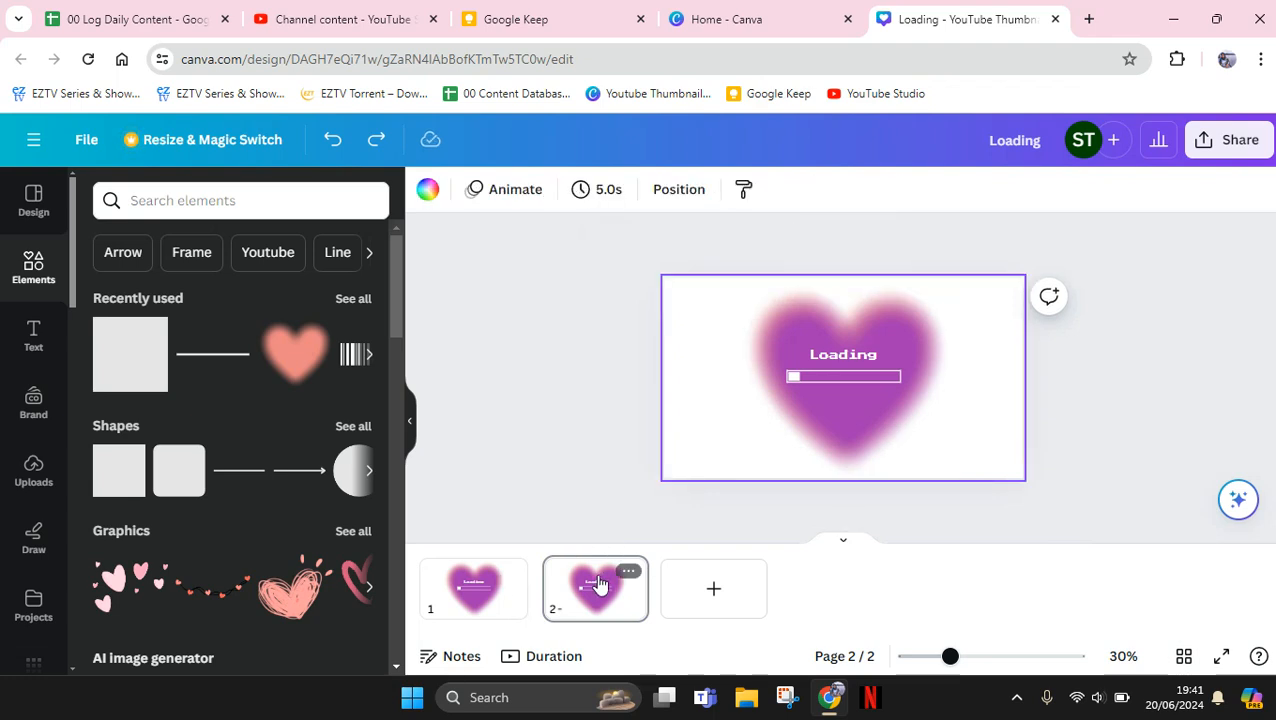
click(972, 658)
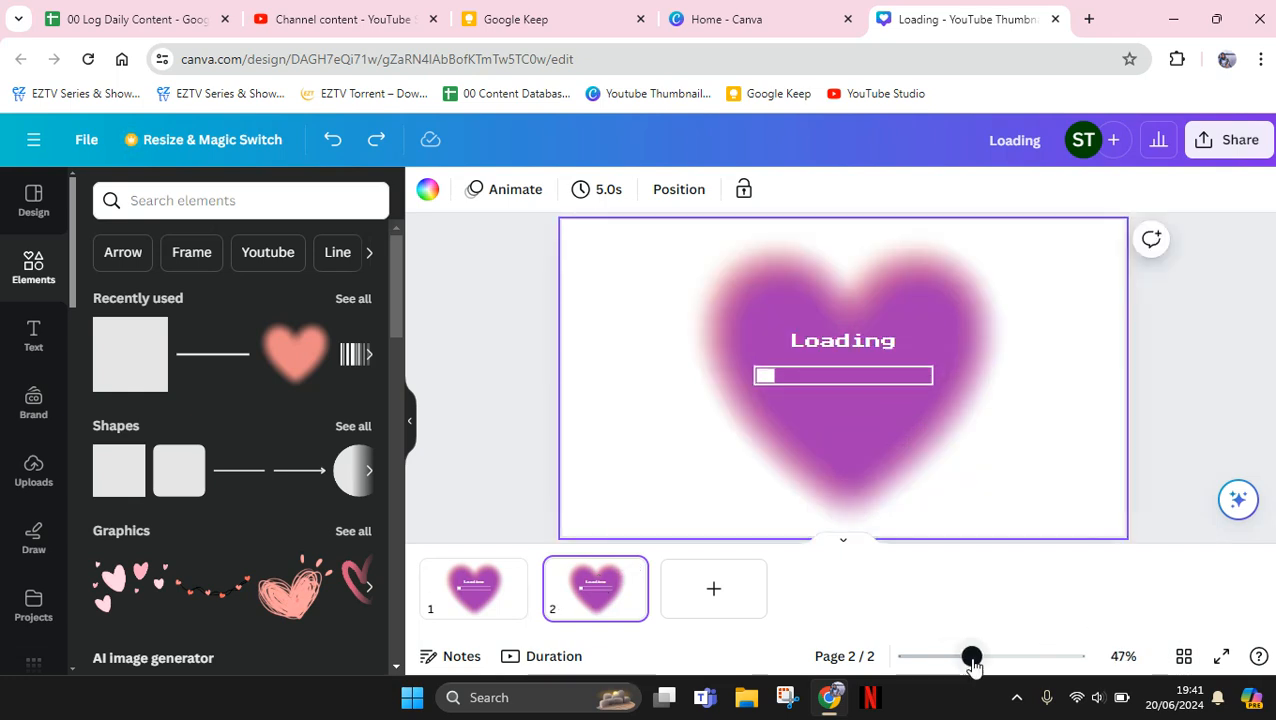
double_click(861, 347)
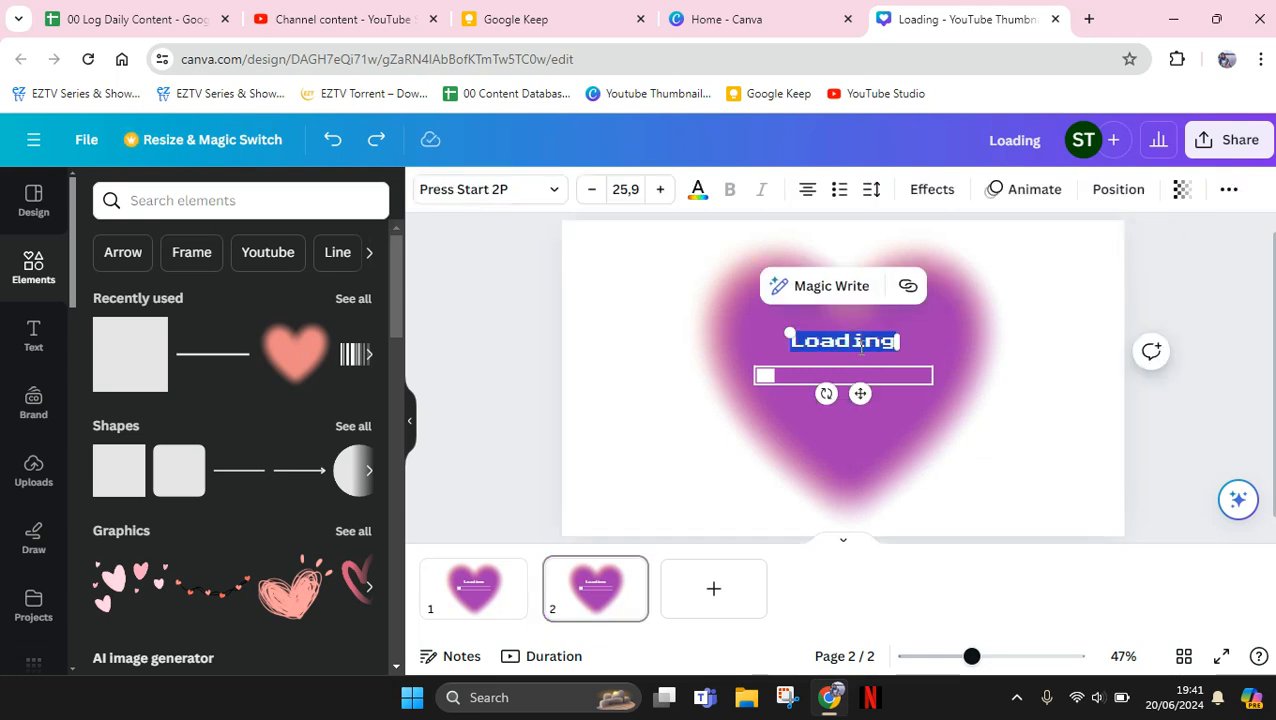
text(Y)
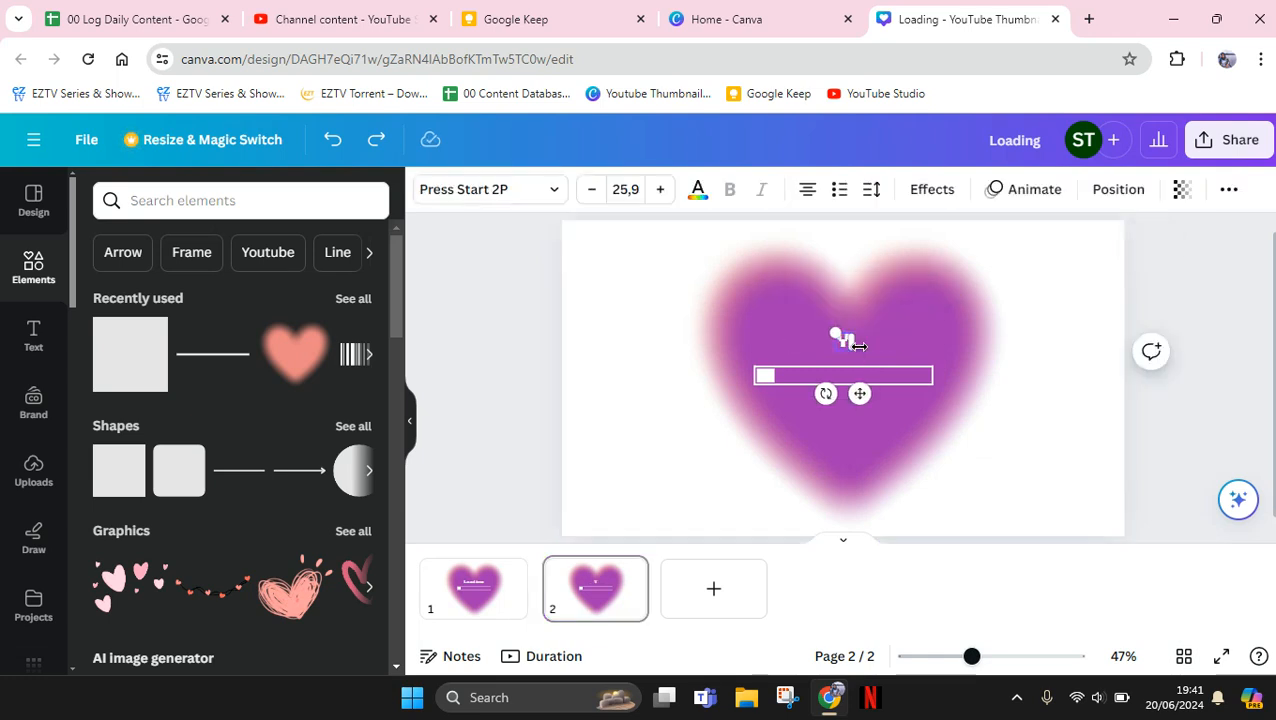
text(ou di)
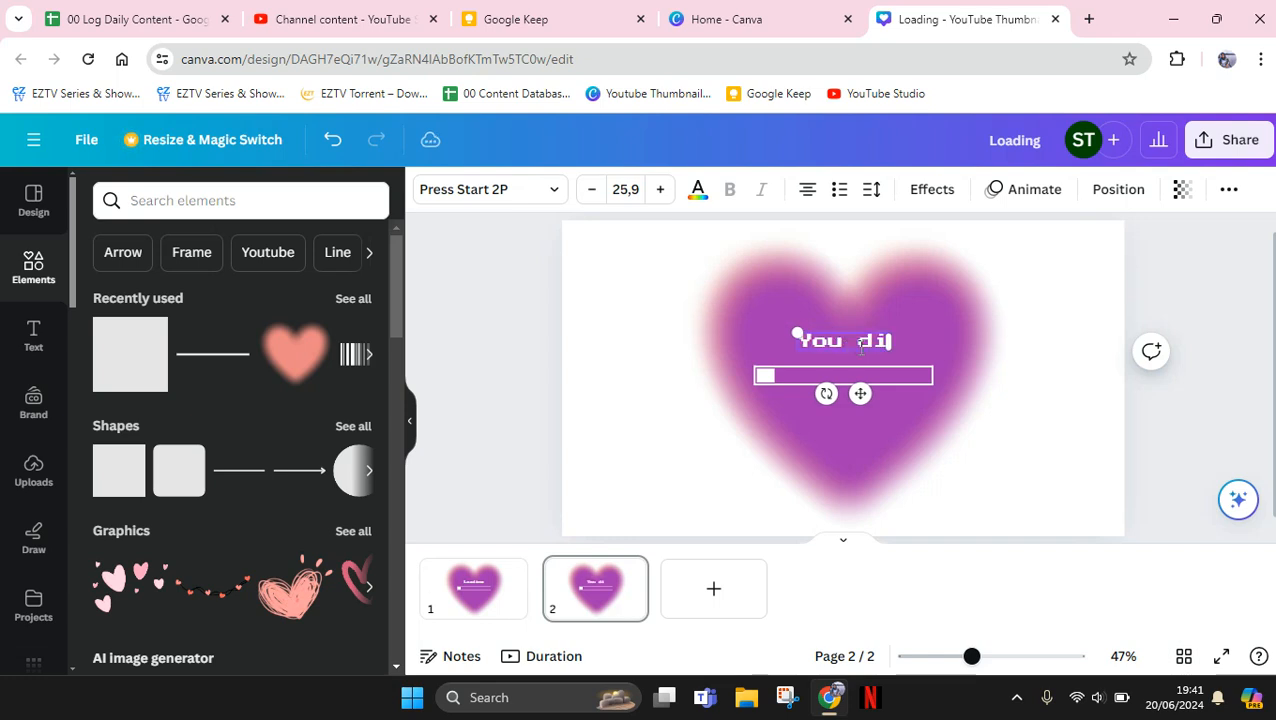
text(d it!)
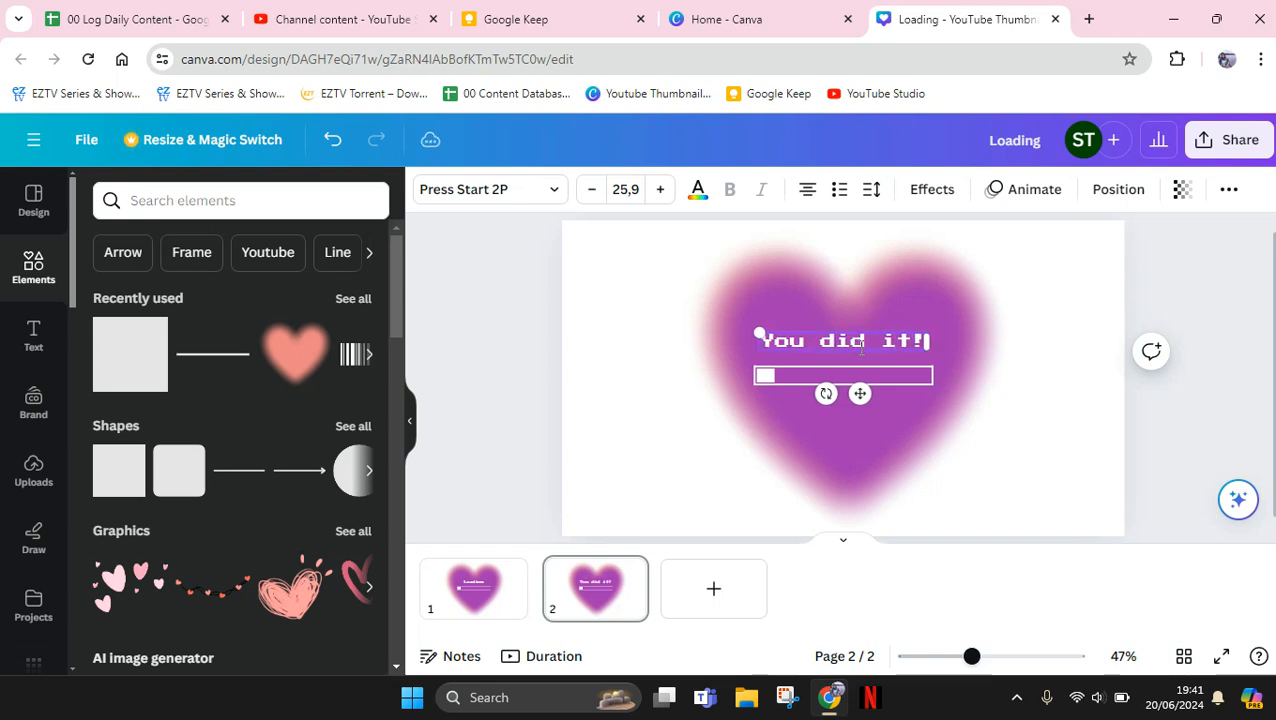
Stretch the white block on the second page to the right until it fills the whole loading bar frame
click(764, 375)
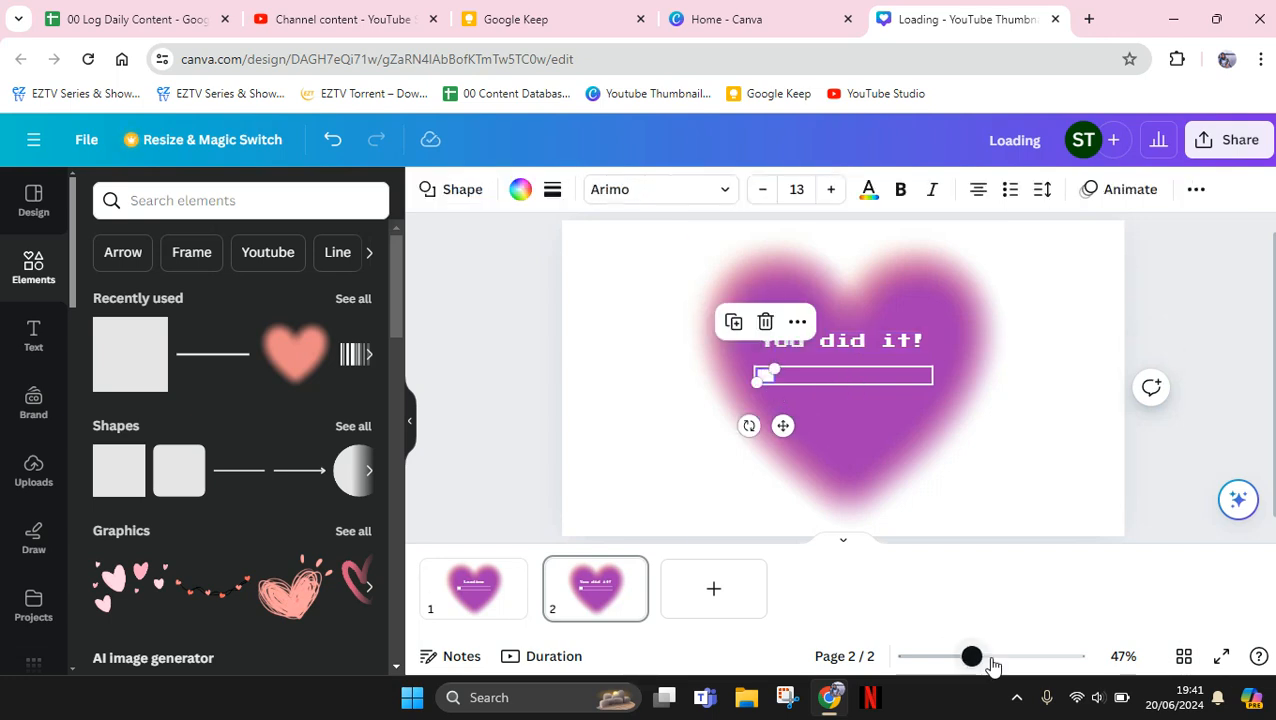
click(990, 658)
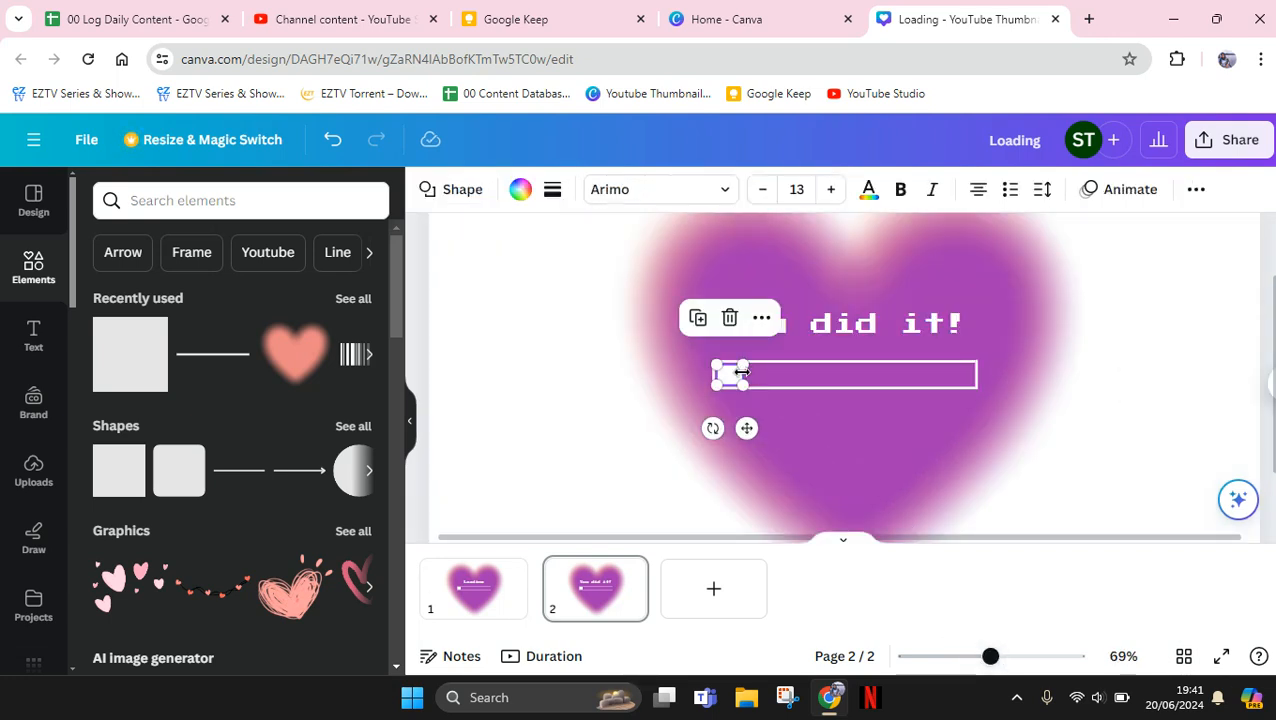
drag(742, 372, 971, 371)
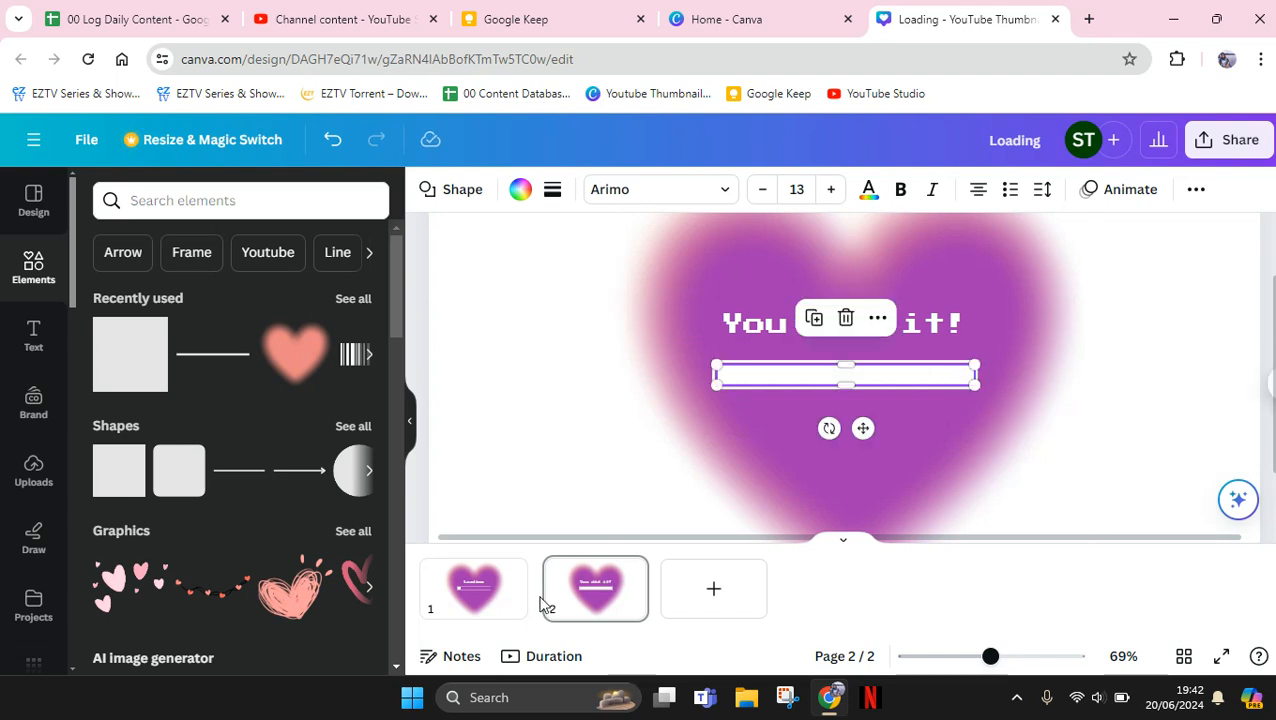
Add a Match & Move transition between the first and second pages
mouse_move(541, 598)
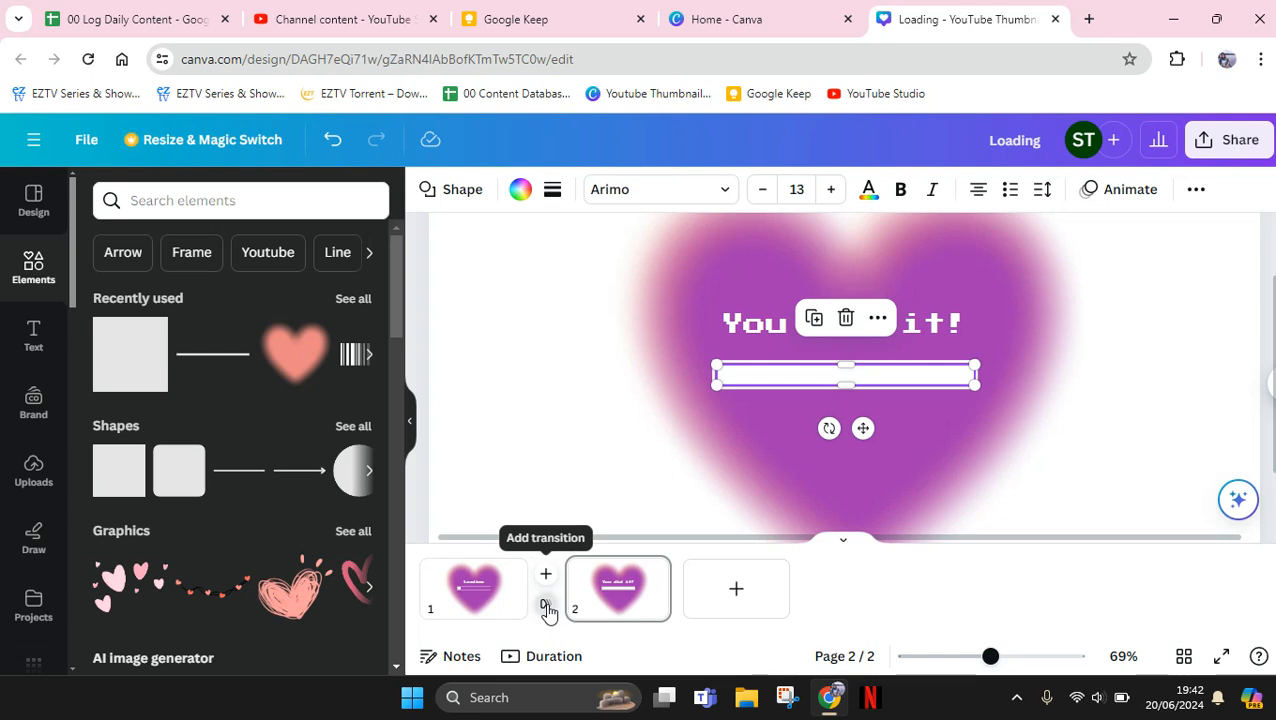
click(546, 606)
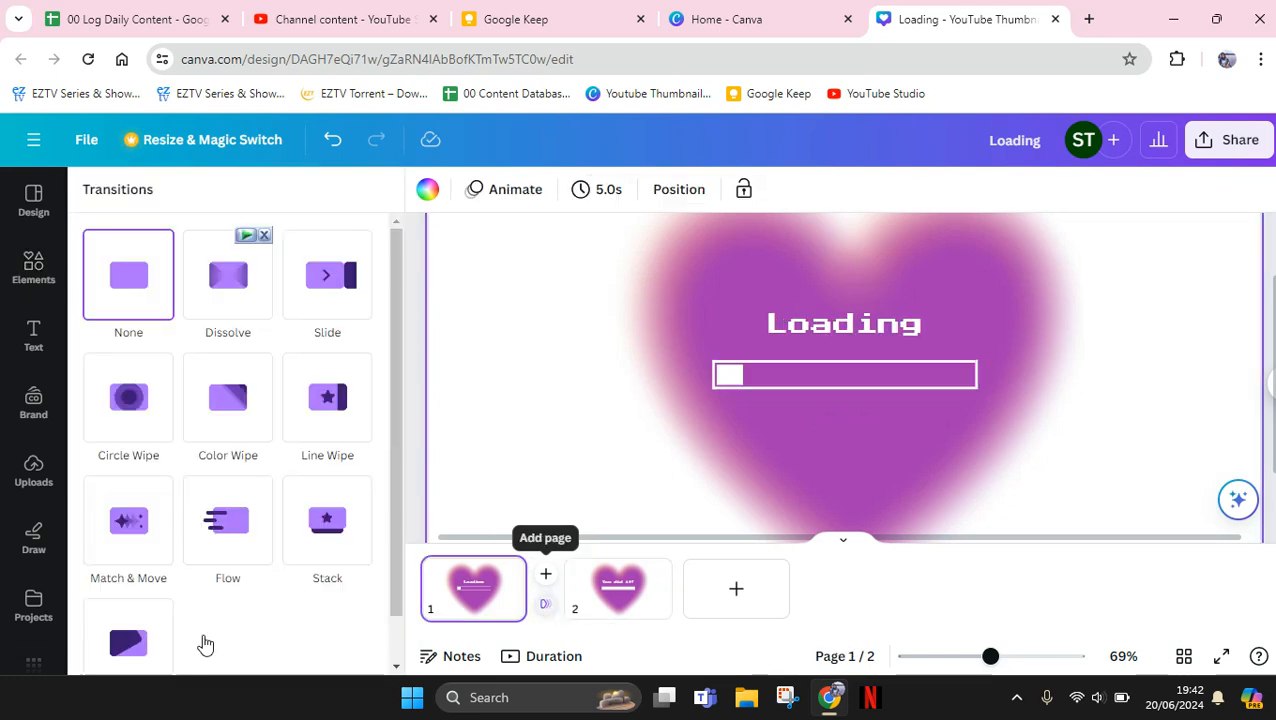
click(155, 513)
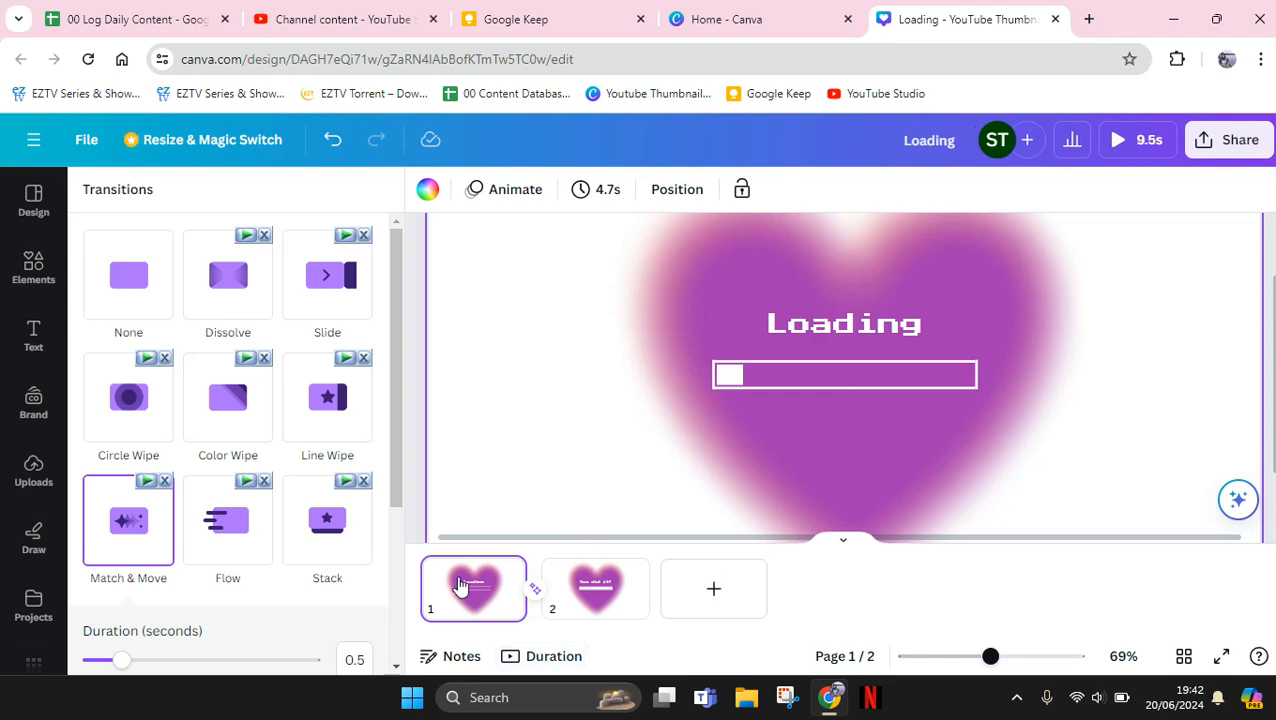
Set the timing of the first page to 2 seconds
click(597, 190)
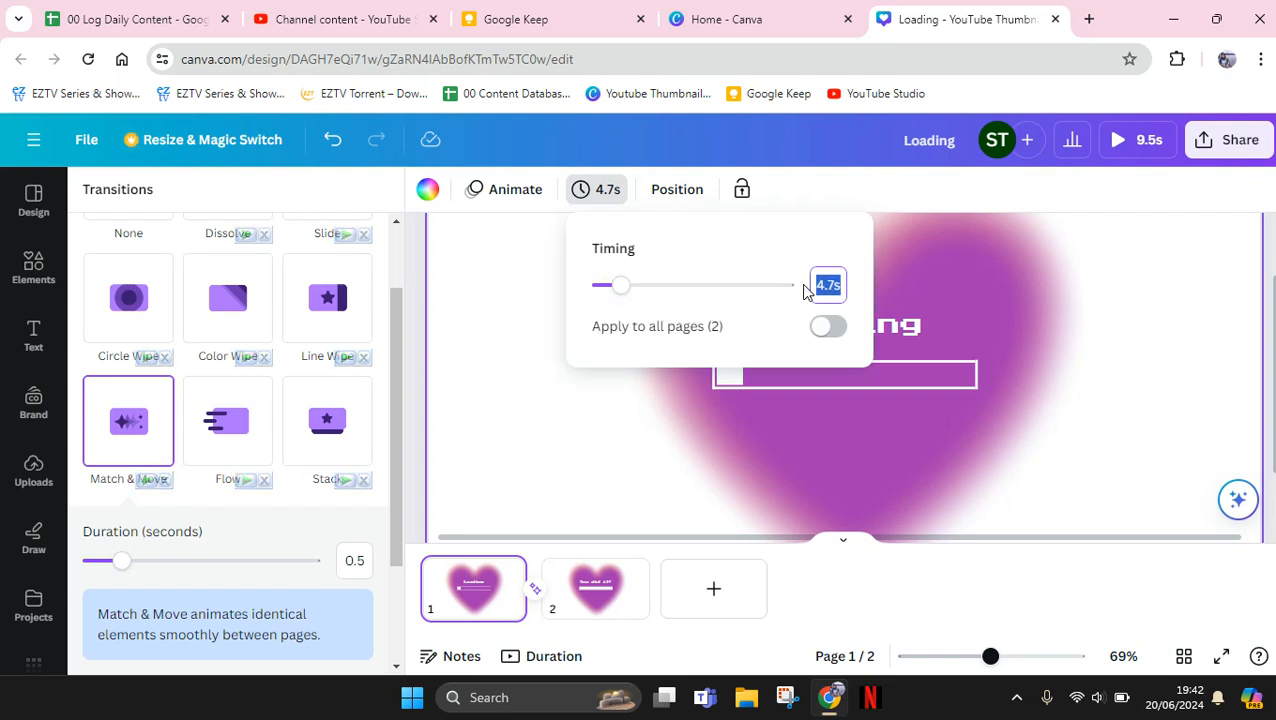
text(2)
key(Return)
click(930, 287)
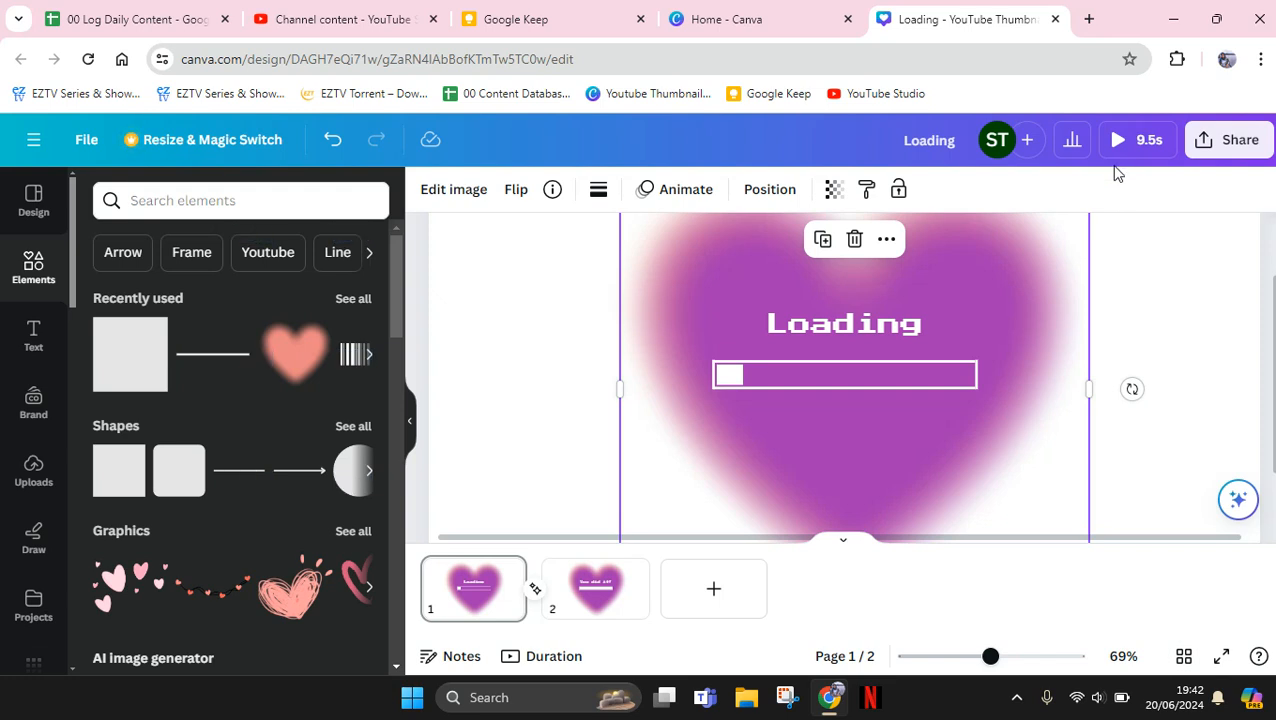
Preview the two-page animation and replay it from the start to check the loading bar transition
click(1130, 140)
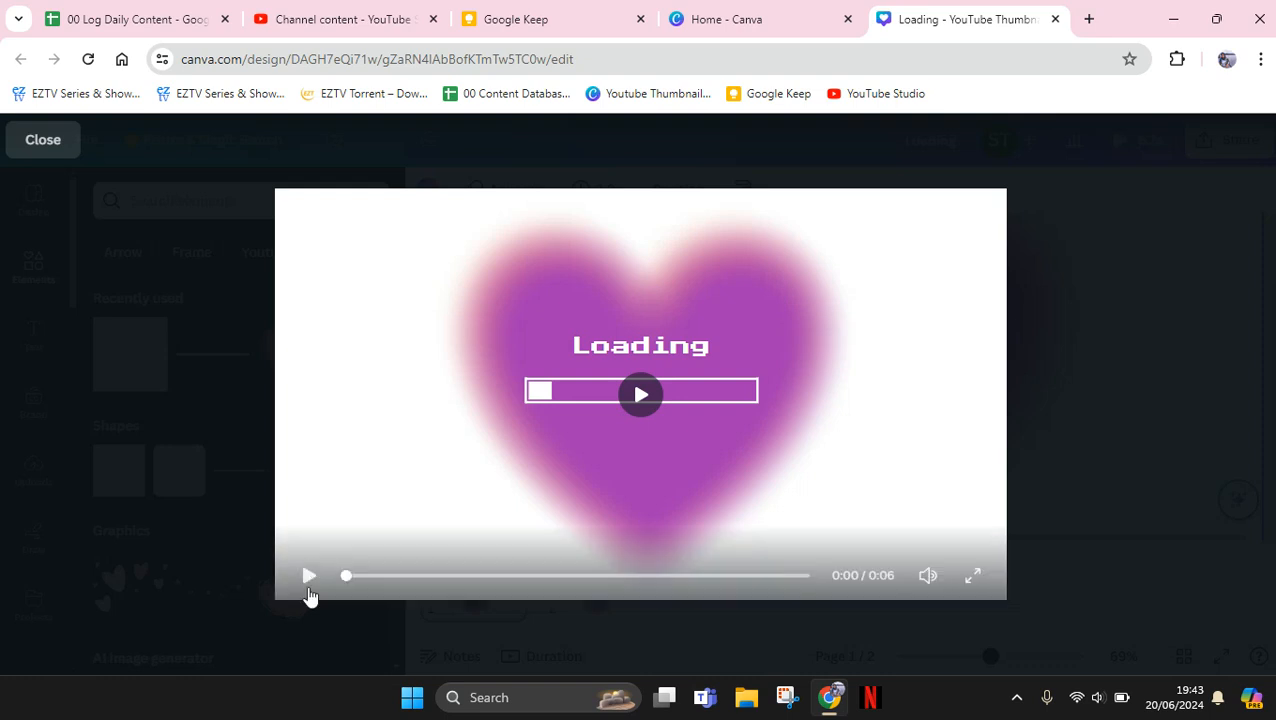
click(308, 585)
click(308, 585)
click(308, 585)
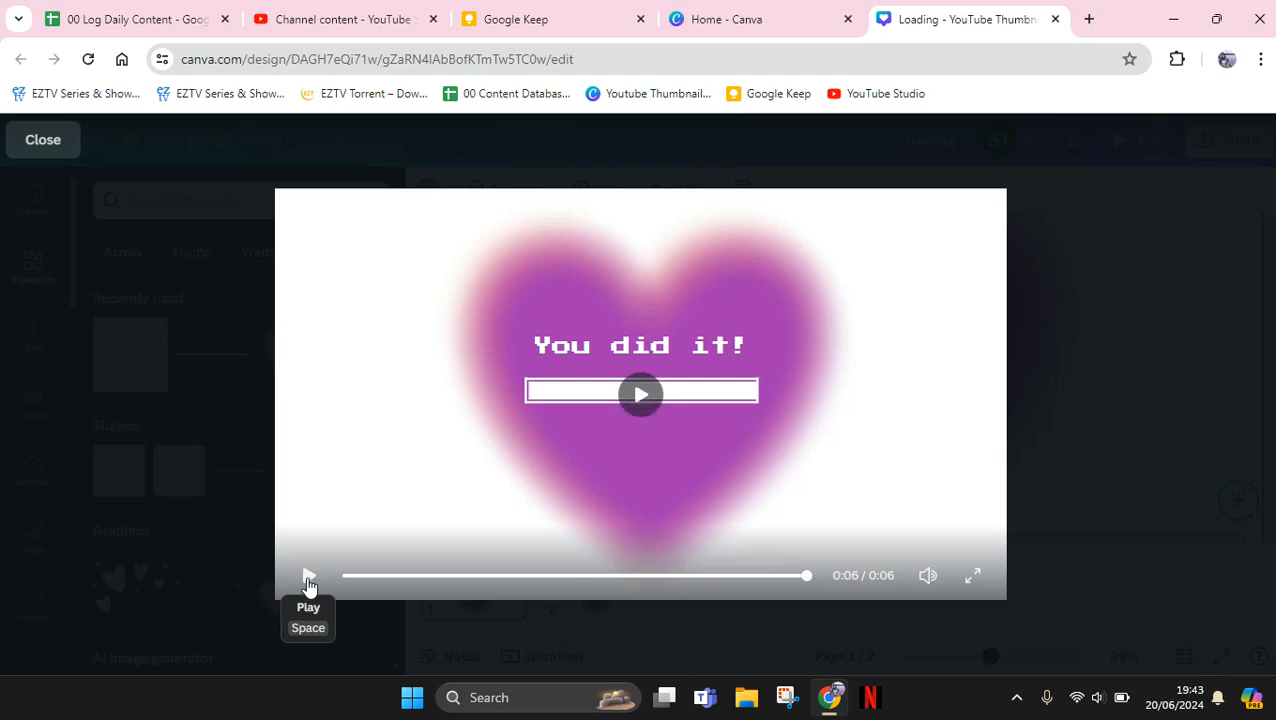
click(308, 580)
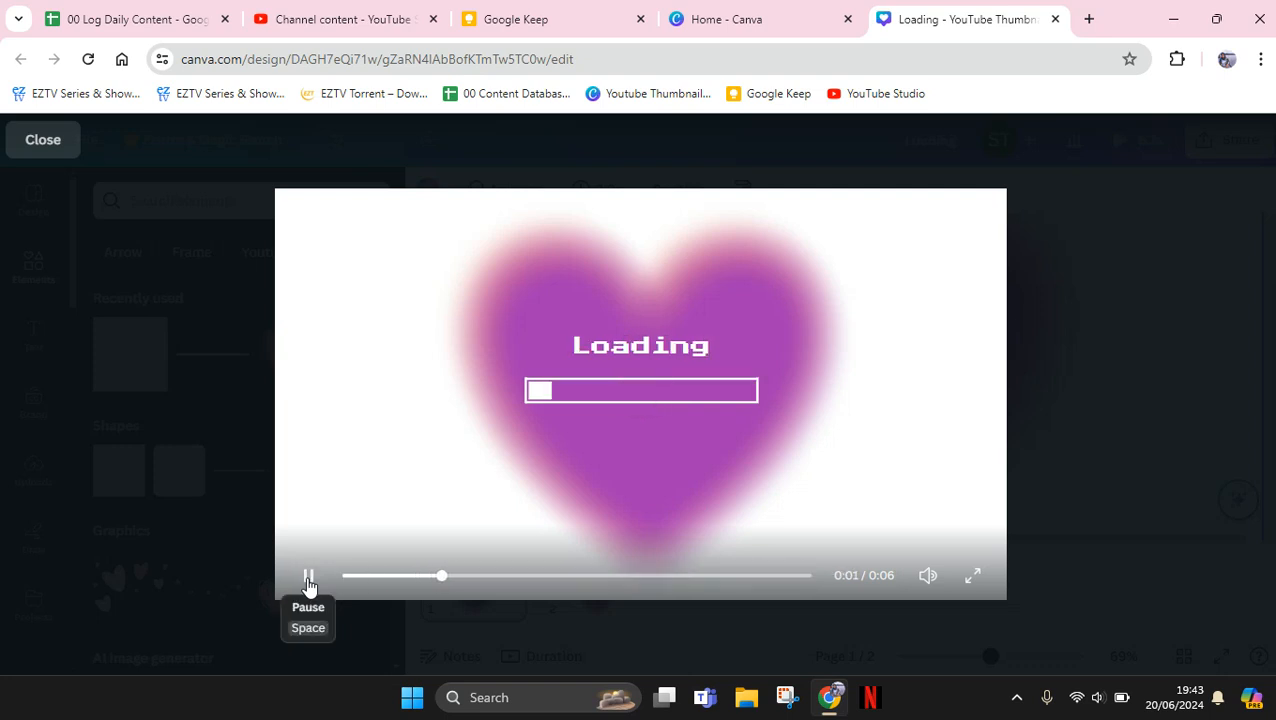